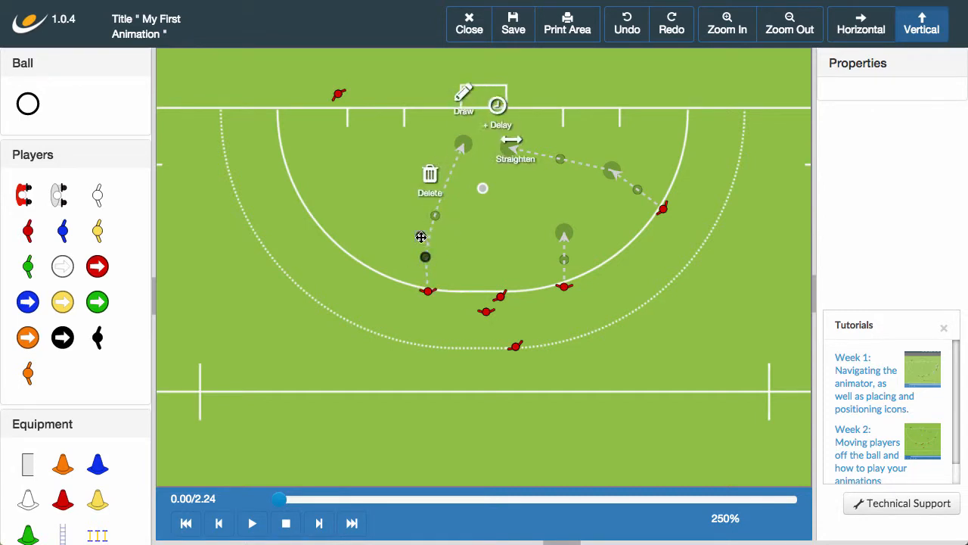
- Bend the run of the red player at the circle's lower left into a curve toward the goal, and save the animation
left_click(428, 154)
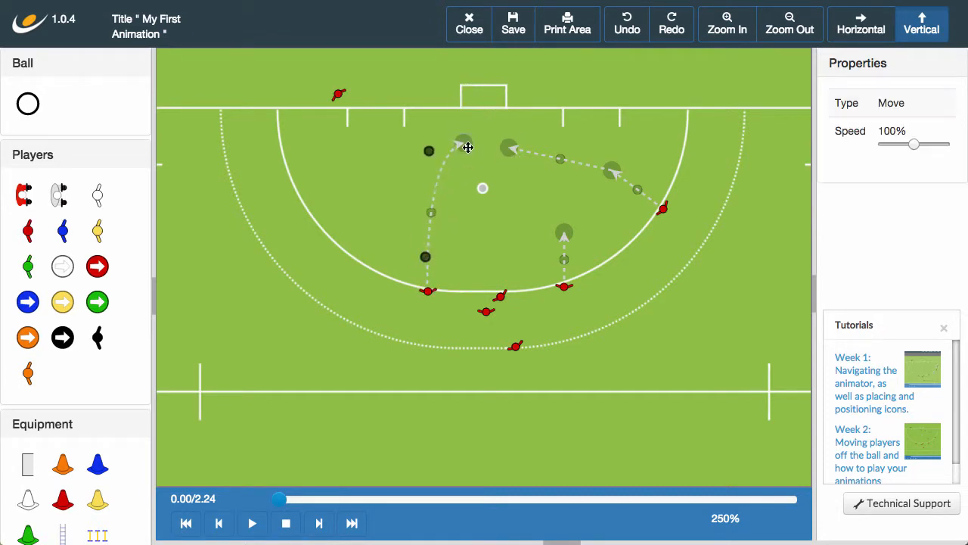
left_click(487, 242)
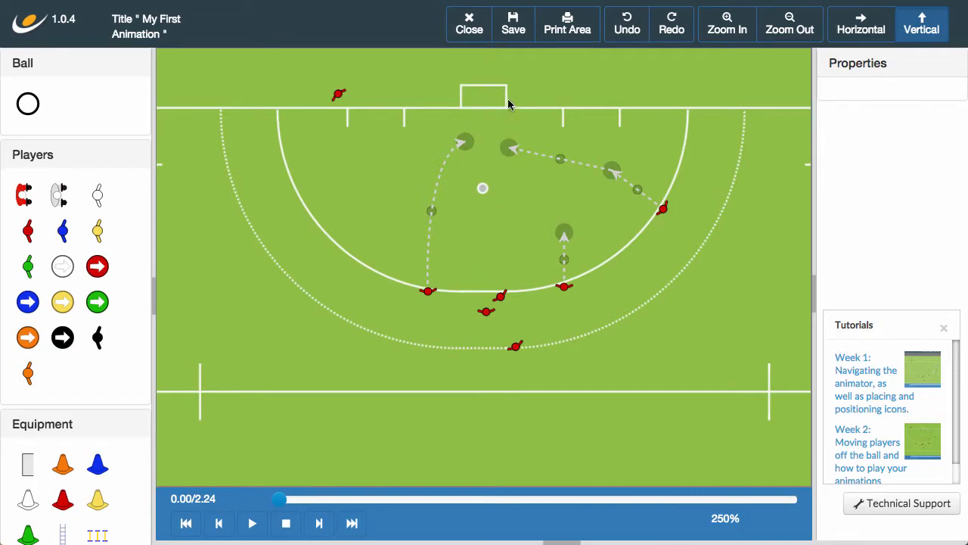
left_click(514, 25)
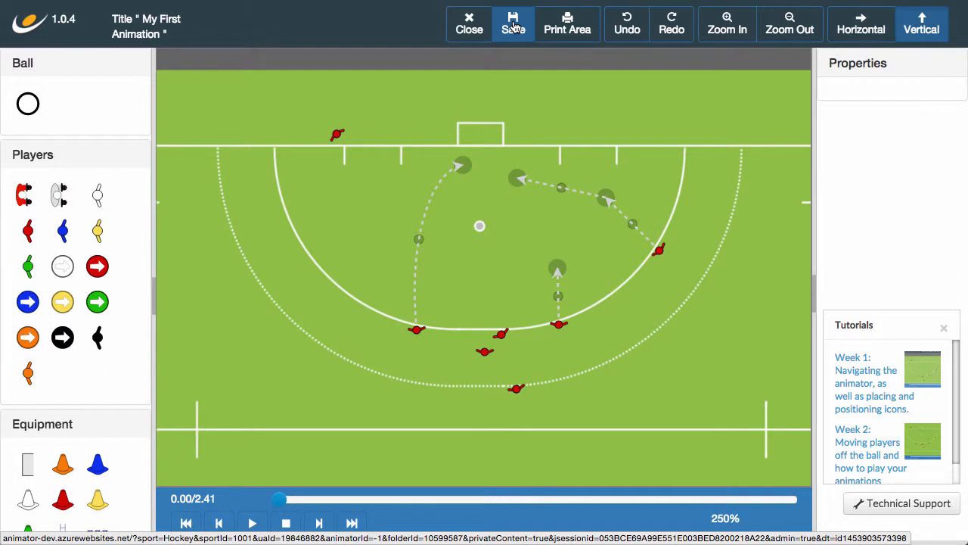
- Give the red player behind the baseline left of the goal a ball, and nudge that player slightly
left_click(338, 134)
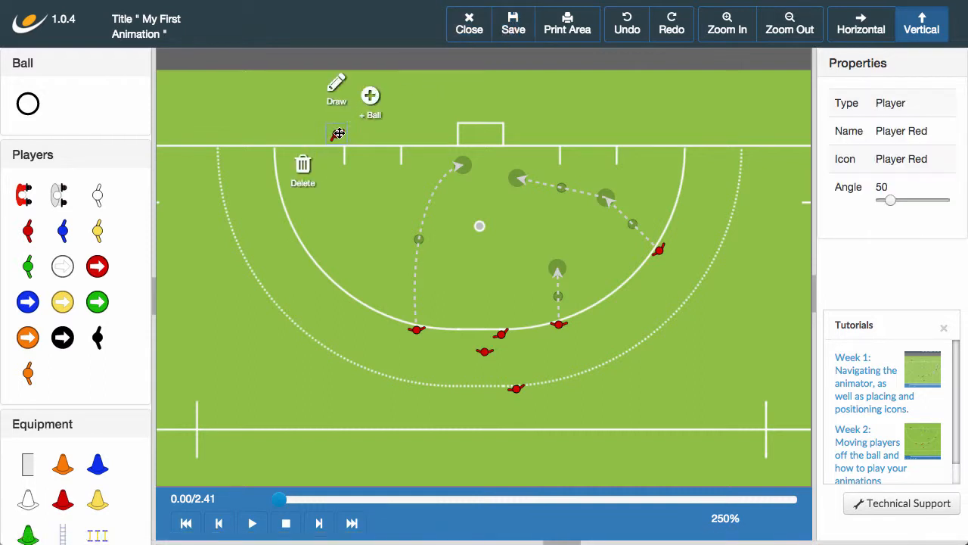
left_click(372, 108)
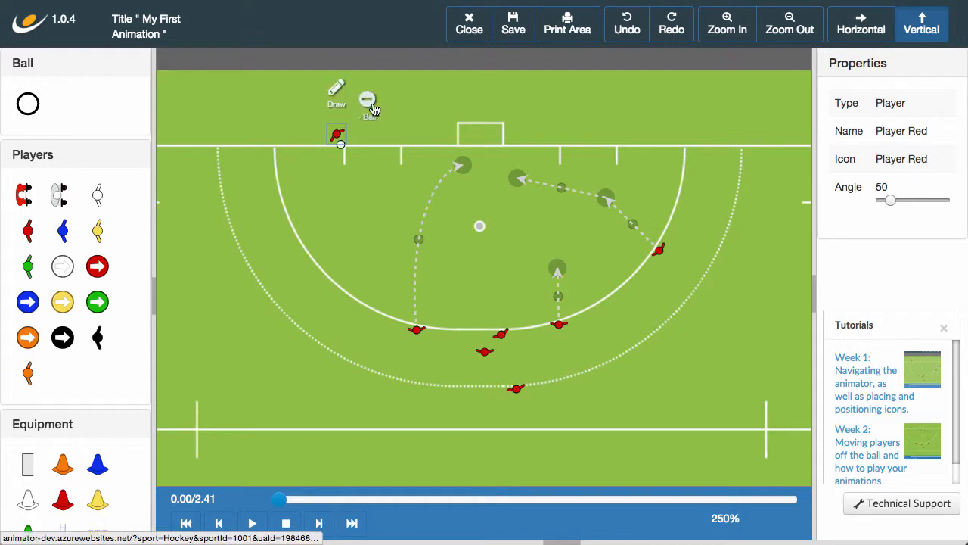
left_click(360, 214)
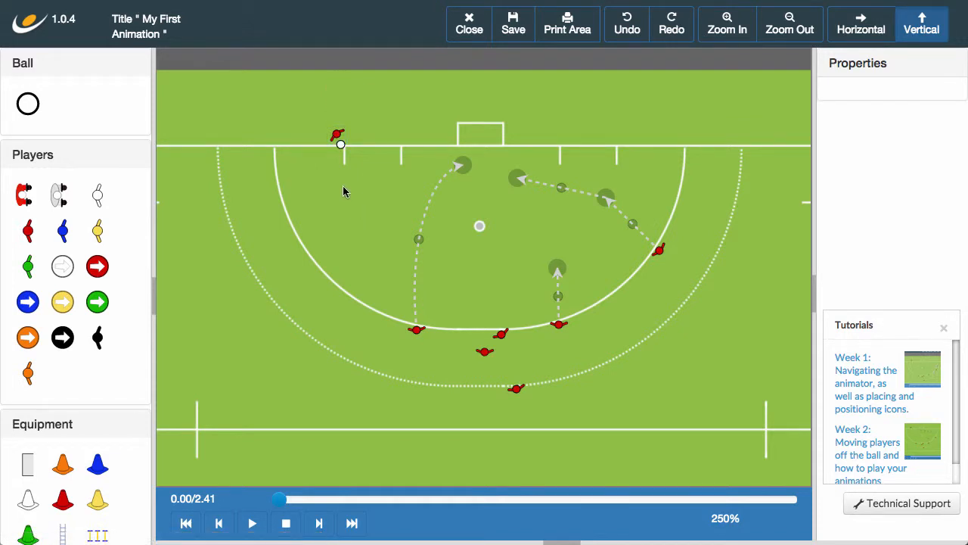
mouse_move(340, 131)
left_mouse_down()
mouse_move(307, 121)
mouse_move(290, 204)
mouse_move(336, 133)
left_mouse_up()
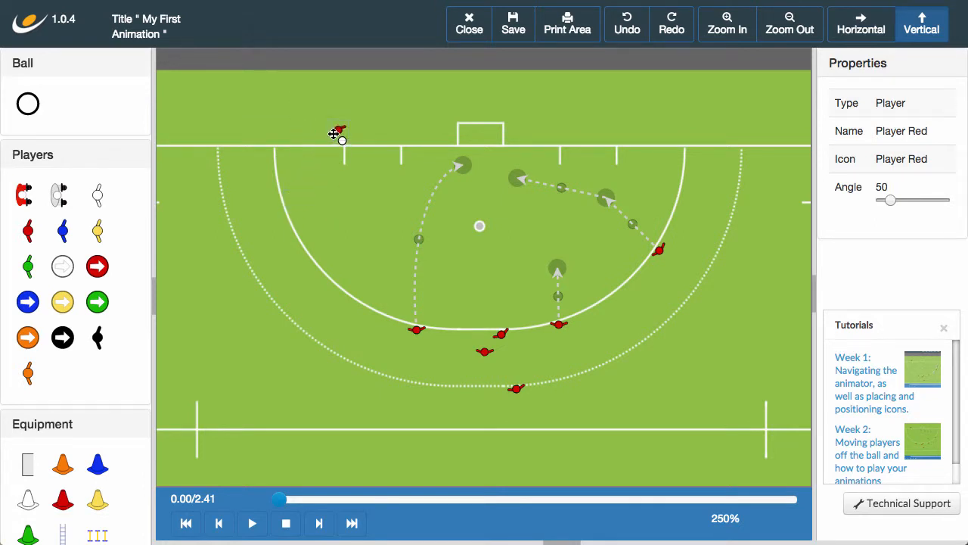
left_click(359, 227)
- Add a ball to the red player on the dotted arc and move that player behind the baseline, beside the other ball carrier
left_click(515, 389)
left_click(550, 350)
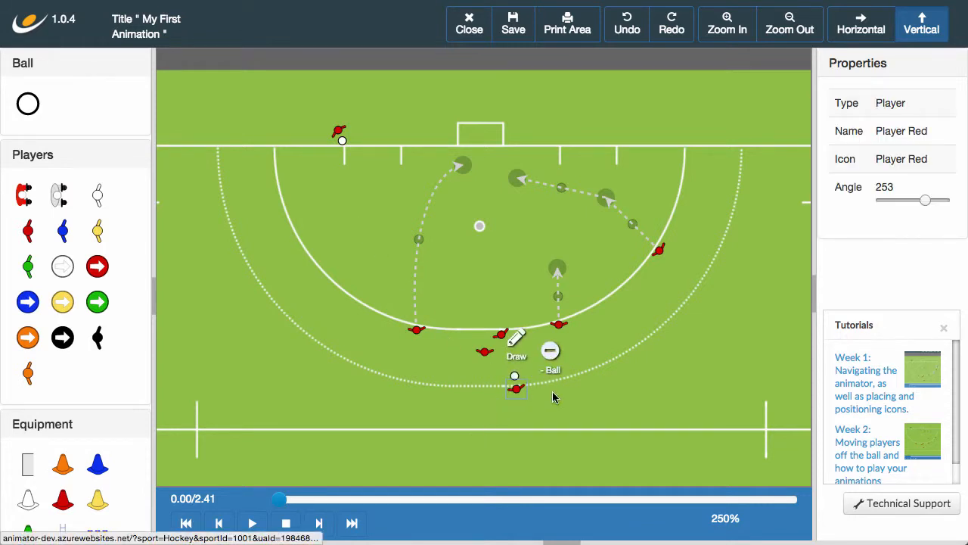
left_click(550, 422)
mouse_move(515, 387)
left_mouse_down()
mouse_move(349, 328)
mouse_move(258, 258)
mouse_move(261, 127)
mouse_move(254, 134)
left_mouse_up()
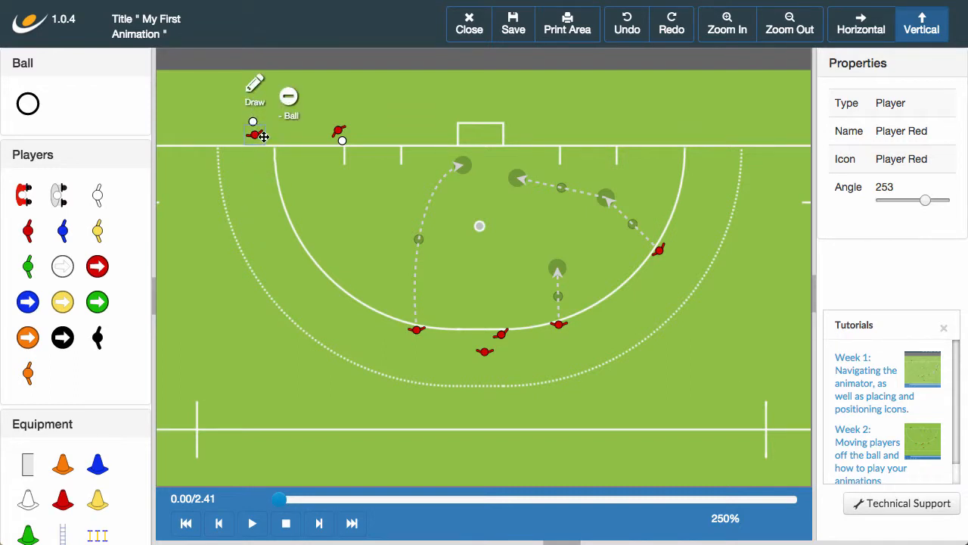
- Draw a straight Hit into the field from the leftmost ball carrier and preview the animation
left_click(254, 91)
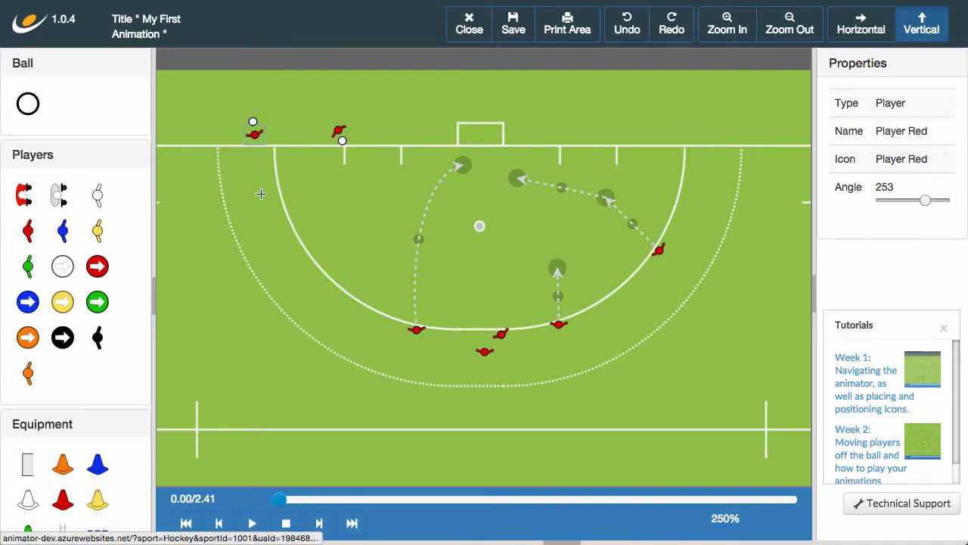
left_click(252, 223)
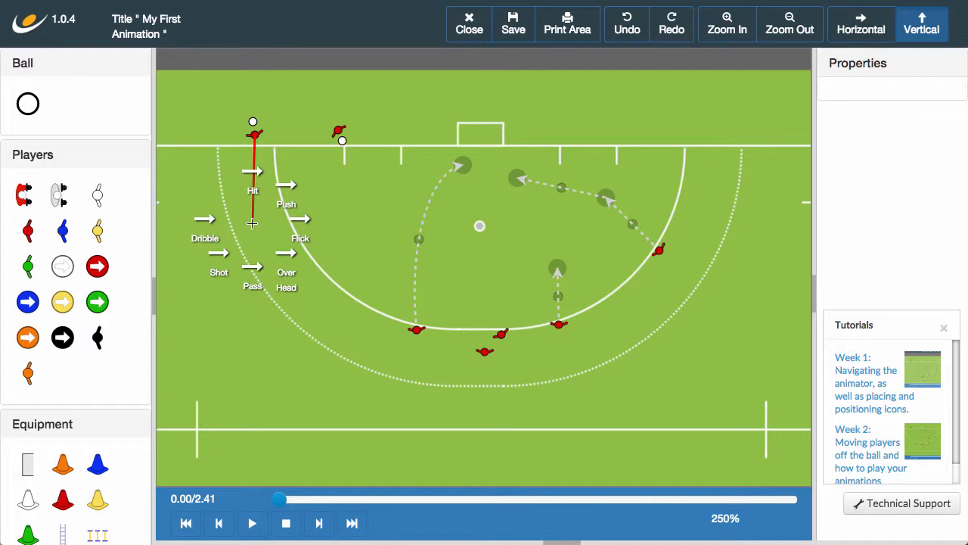
left_click(253, 185)
left_click(326, 265)
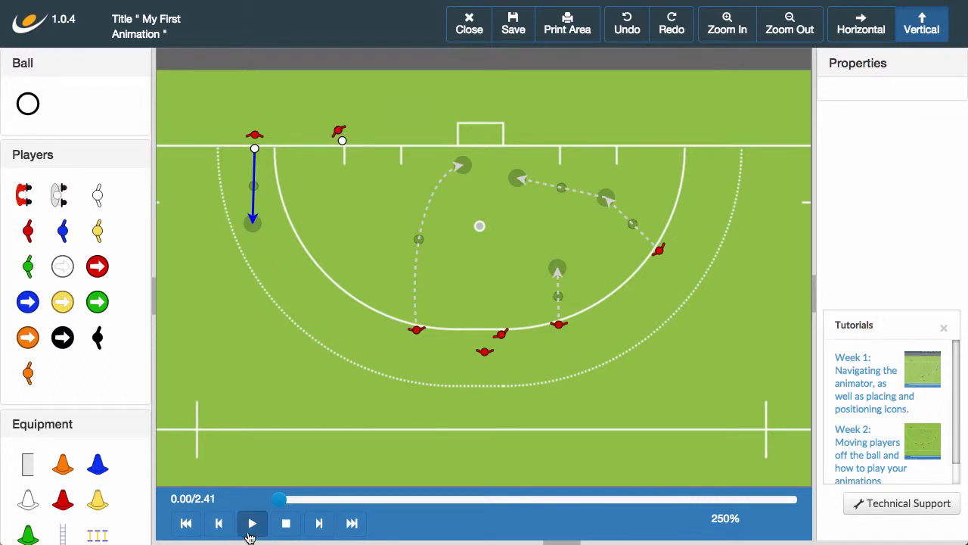
left_click(251, 523)
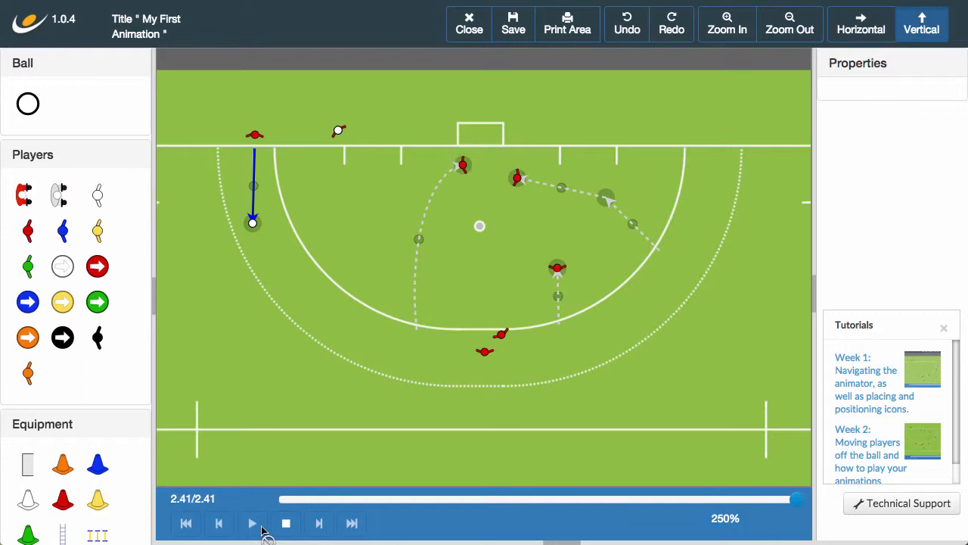
left_click(285, 523)
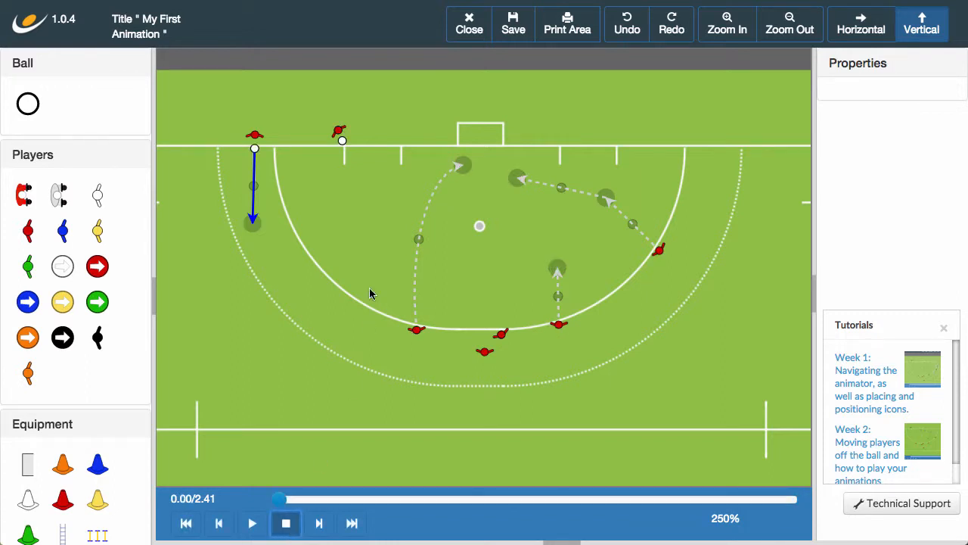
- Draw a straight Push into the field from the ball carrier nearer the goal and preview the animation
left_click(340, 132)
left_click(338, 85)
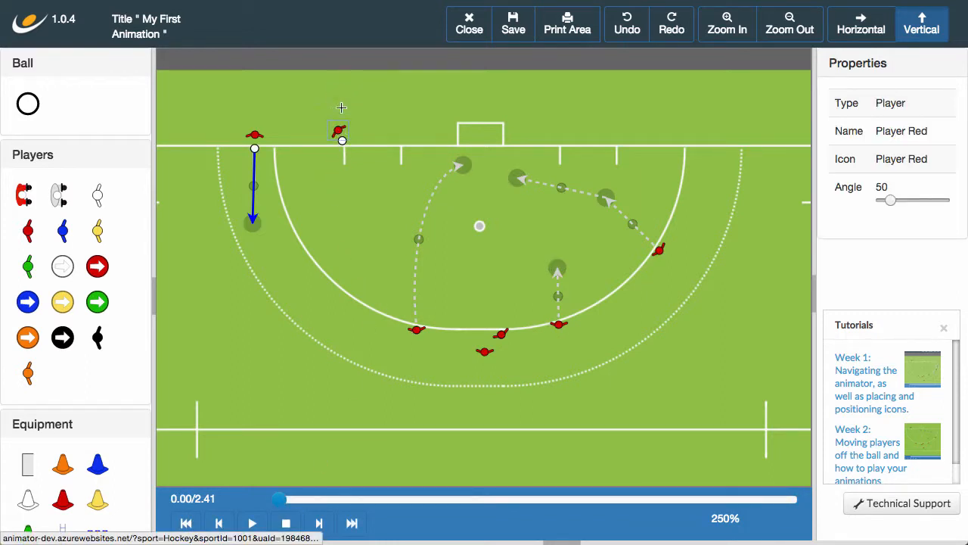
left_click(337, 224)
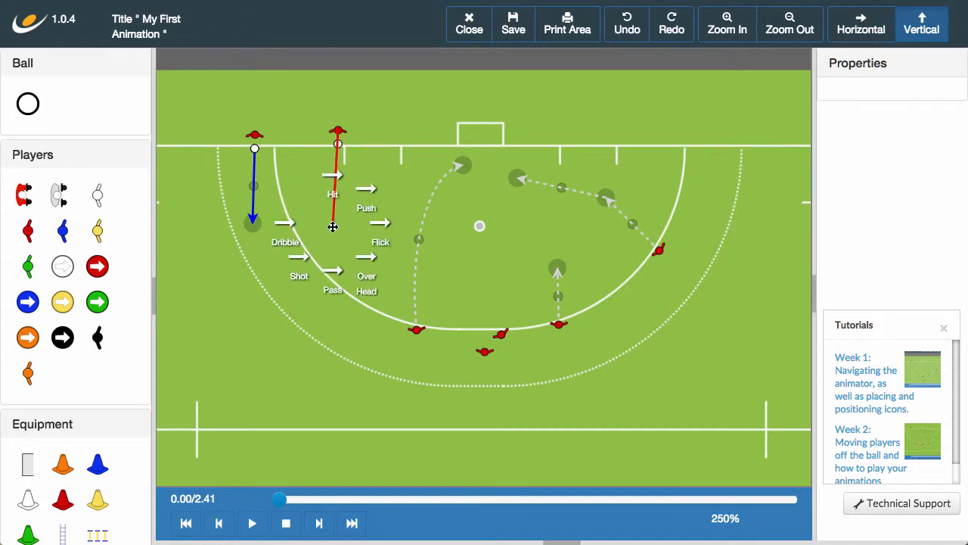
left_click(366, 209)
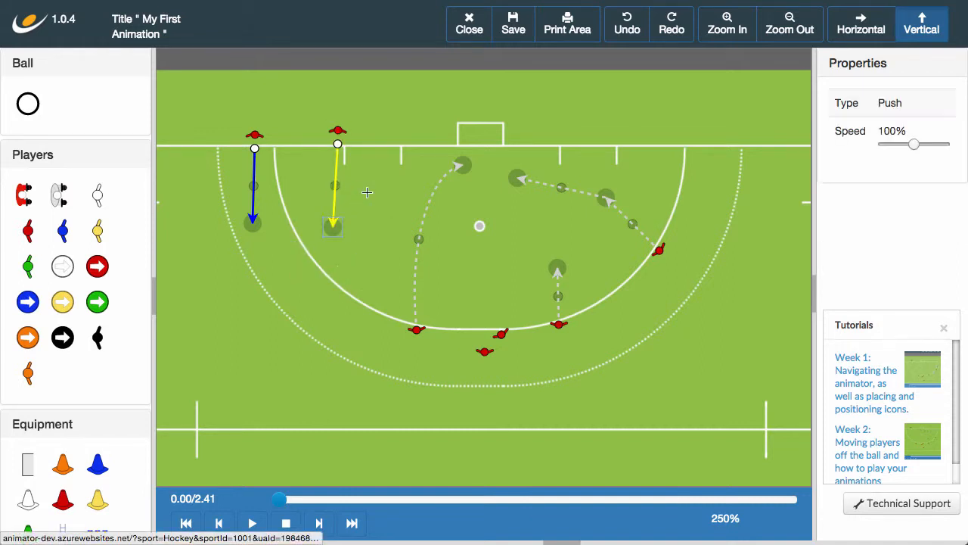
left_click(367, 273)
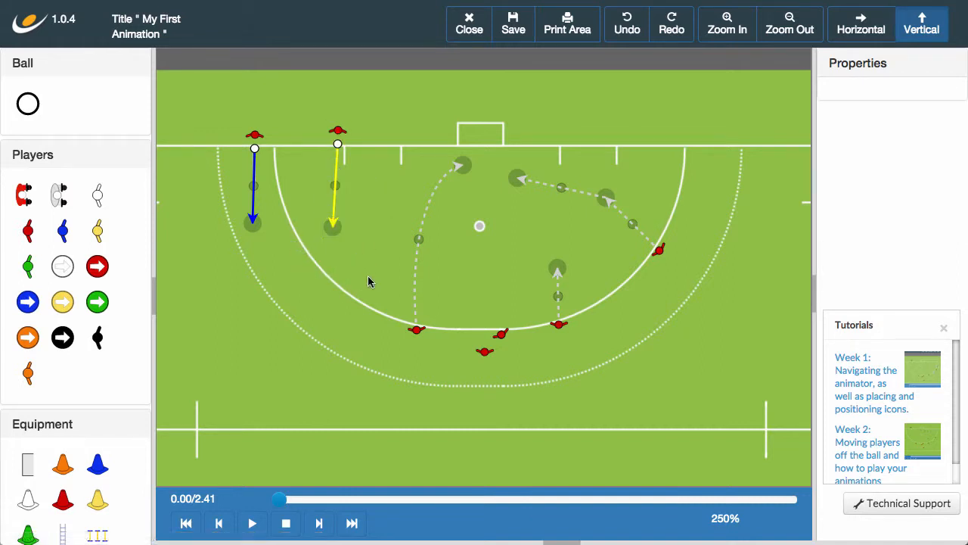
left_click(253, 523)
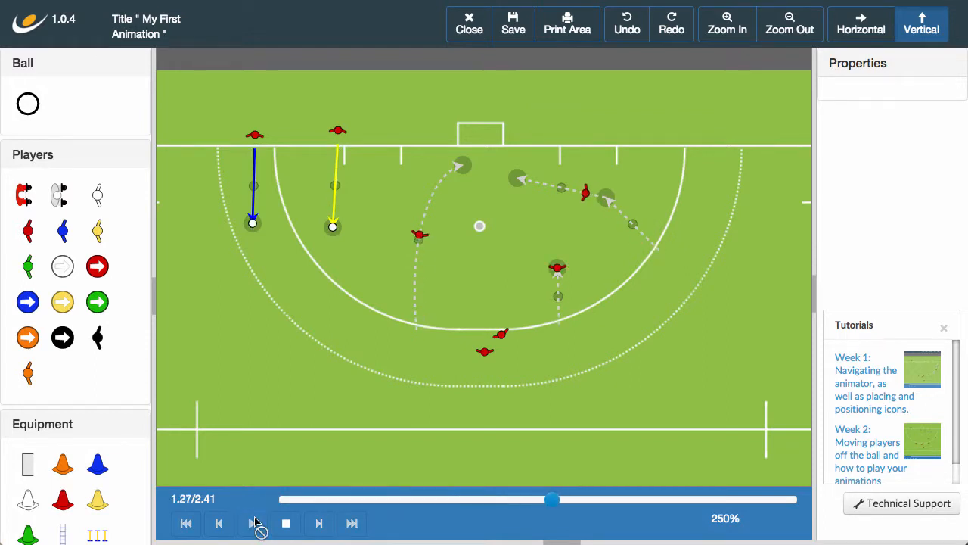
left_click(285, 524)
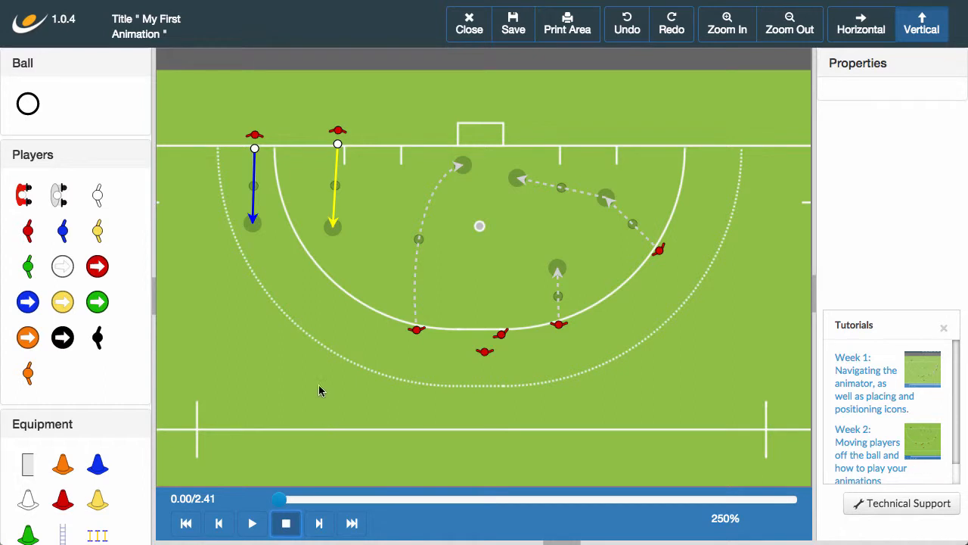
- Delete the Push and Hit paths of the two ball carriers
left_click(332, 225)
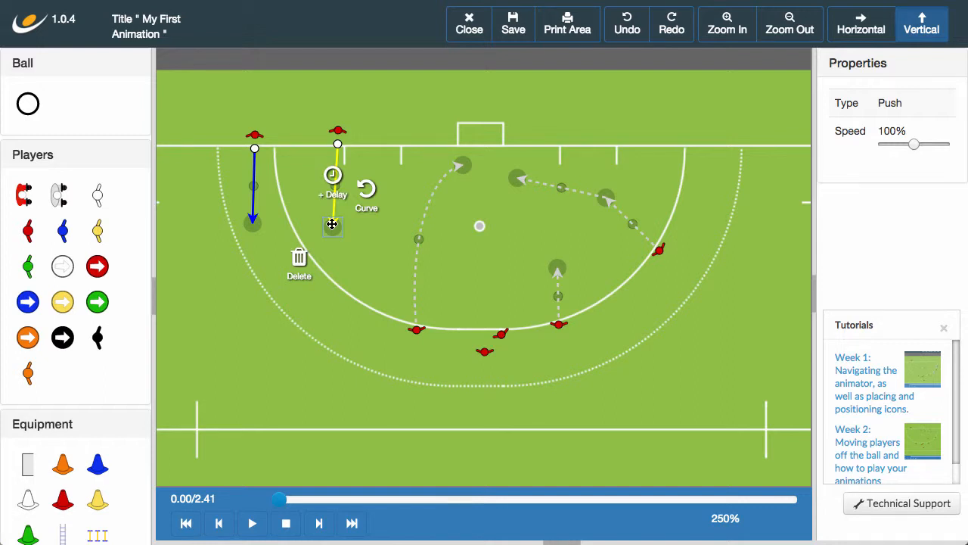
left_click(299, 260)
left_click(253, 225)
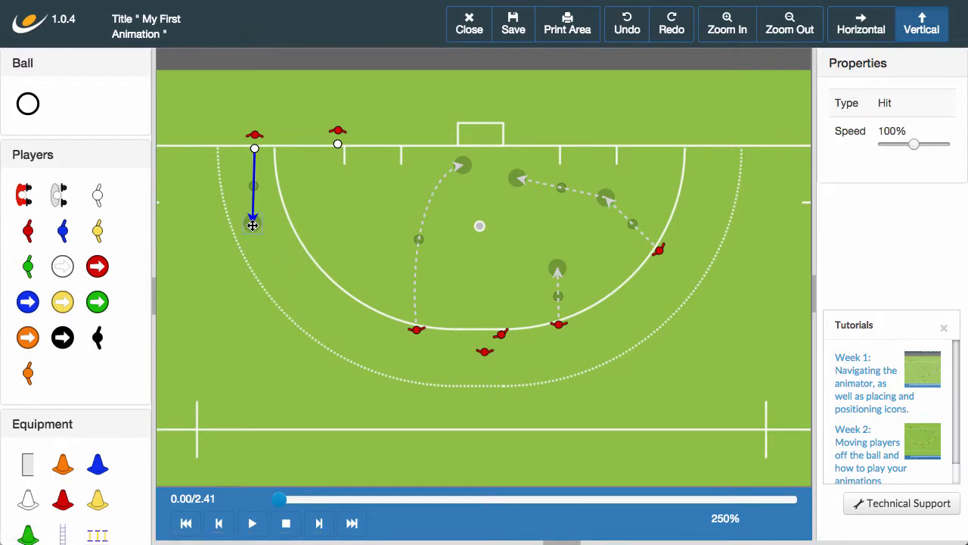
left_click(222, 255)
- Draw a straight Flick into the field from the leftmost ball carrier
left_click(255, 134)
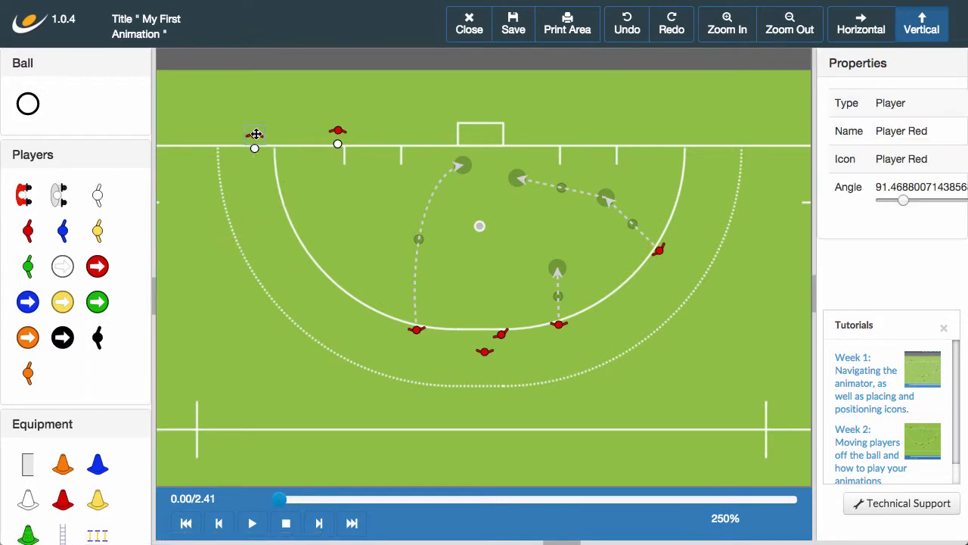
left_click(252, 221)
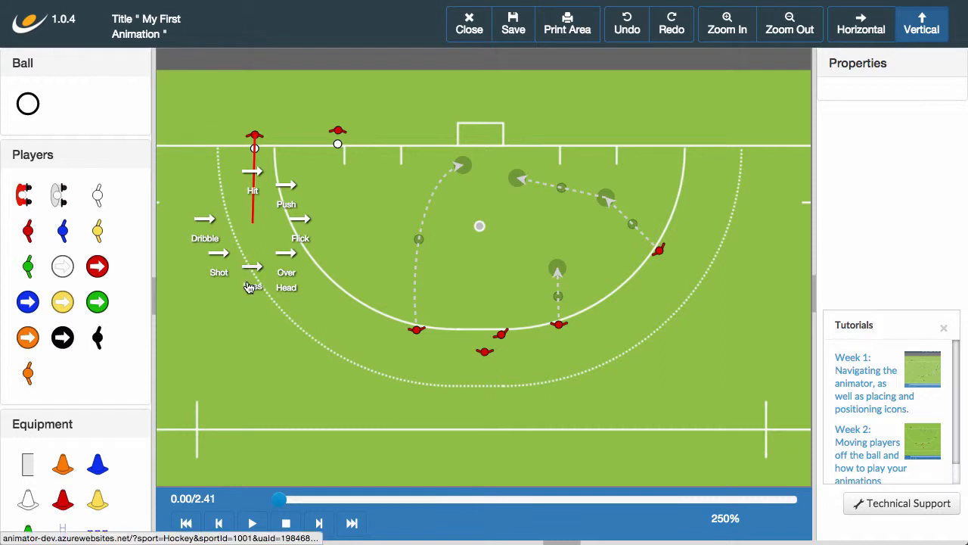
left_click(300, 227)
left_click(318, 234)
- Draw a straight Over Head pass into the field from the ball carrier nearer the goal
left_click(336, 134)
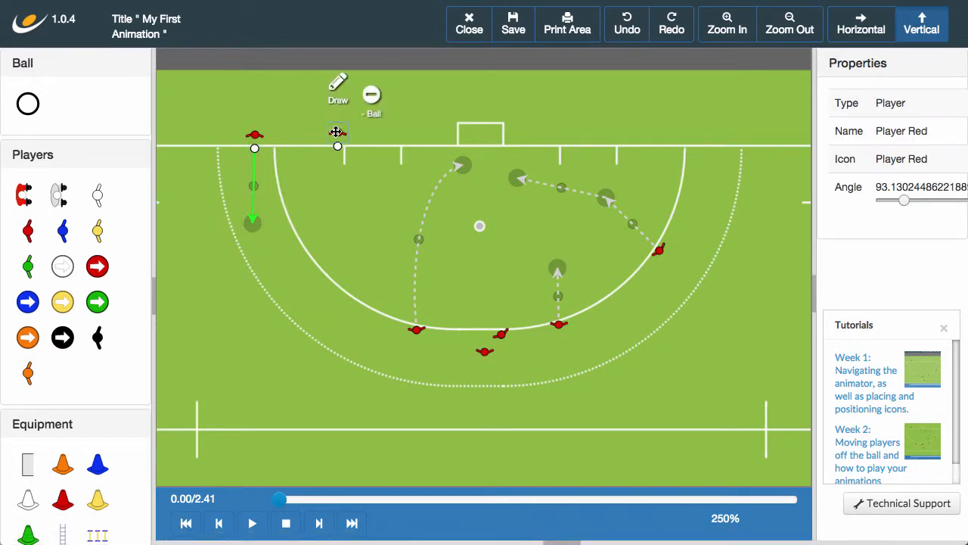
left_click(337, 227)
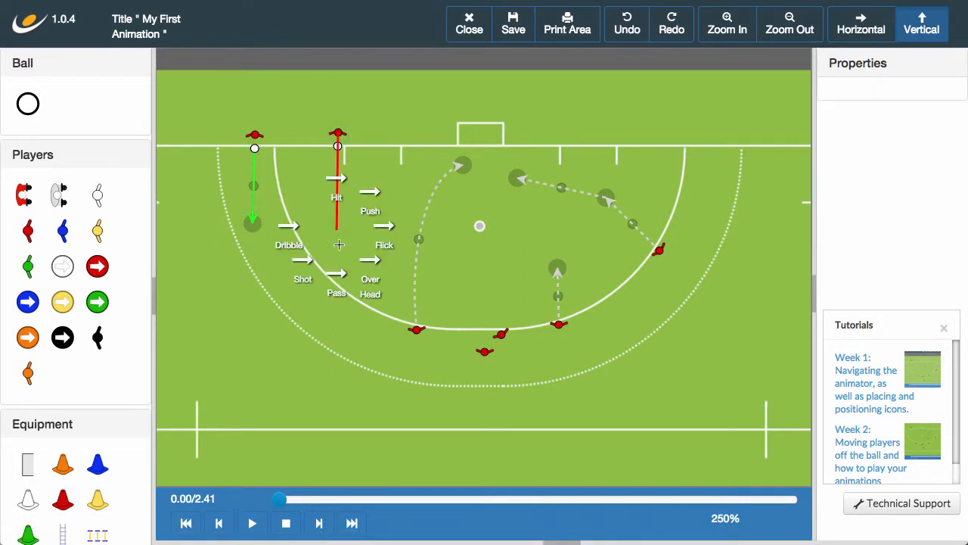
left_click(371, 262)
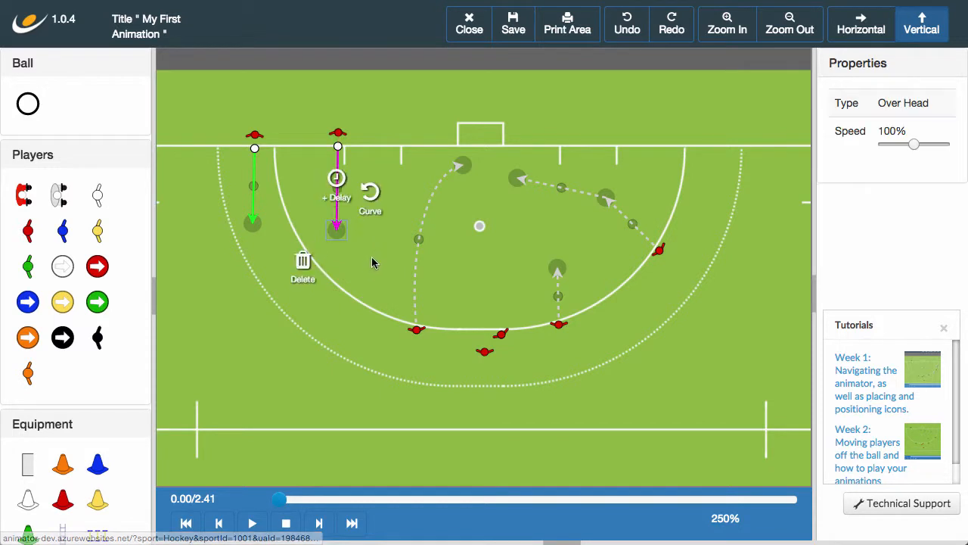
left_click(362, 307)
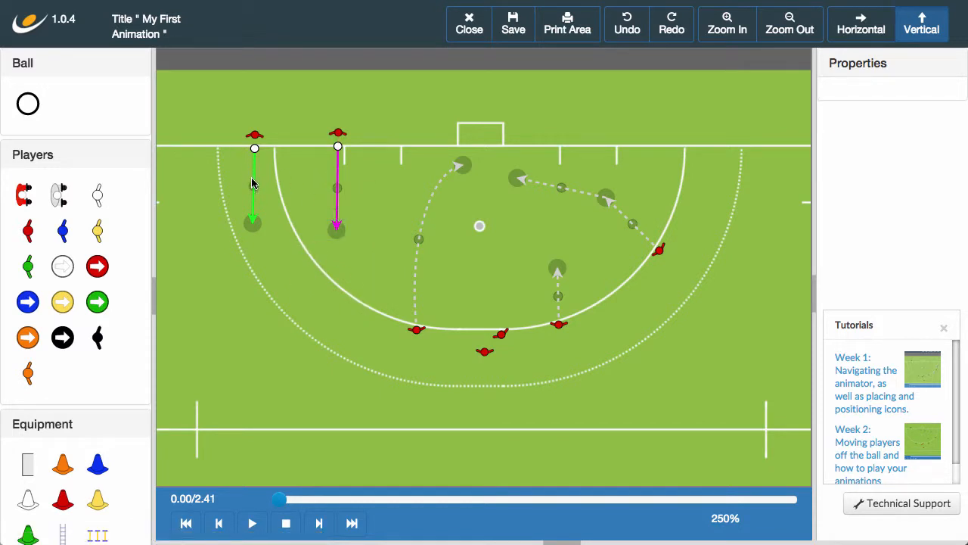
- Play the animation twice to compare the Flick and Over Head ball movements, resetting it each time
left_click(252, 523)
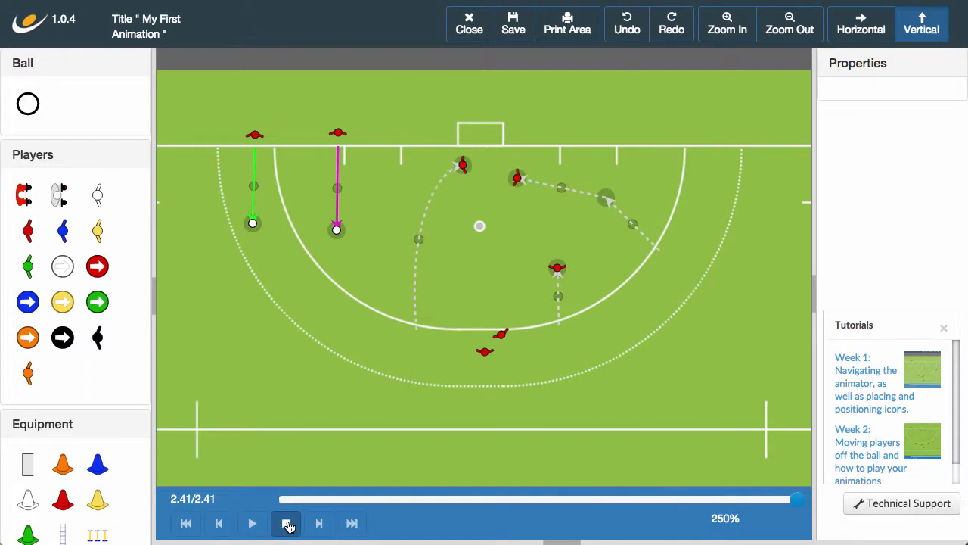
left_click(287, 524)
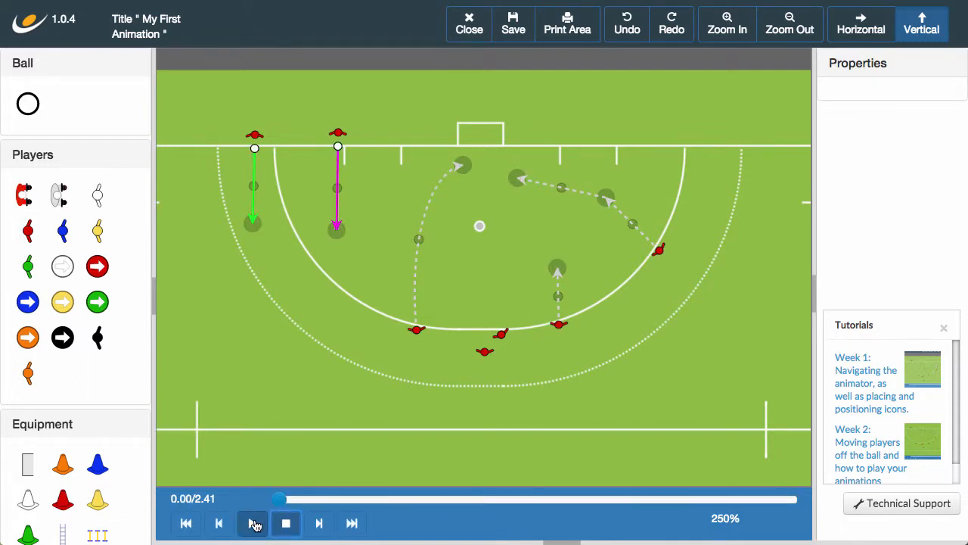
left_click(254, 524)
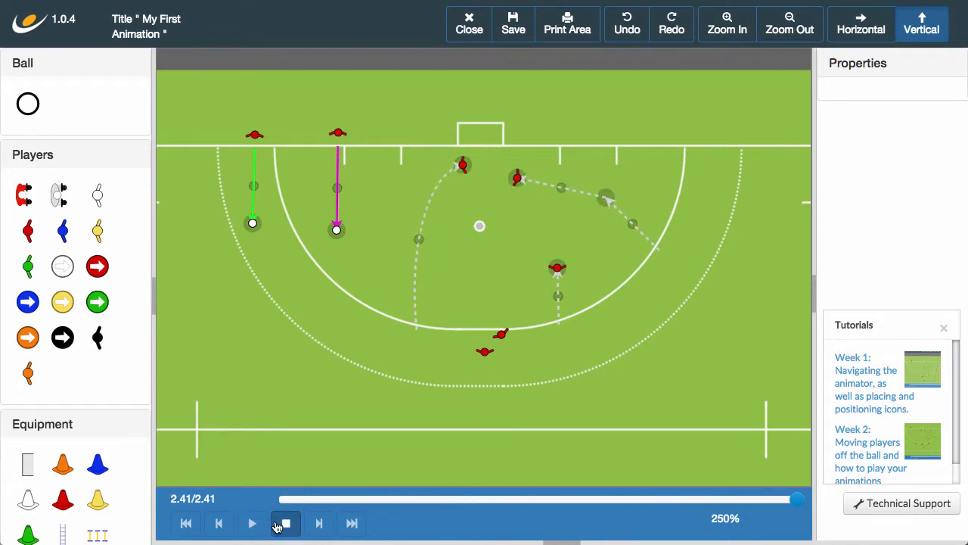
left_click(282, 524)
- Delete the Over Head and Flick paths of the two ball carriers
left_click(337, 229)
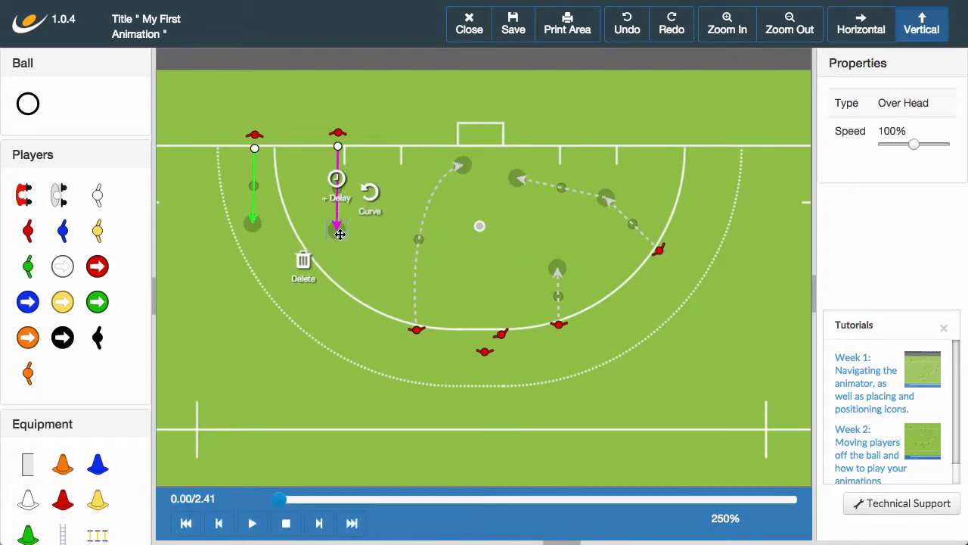
left_click(304, 267)
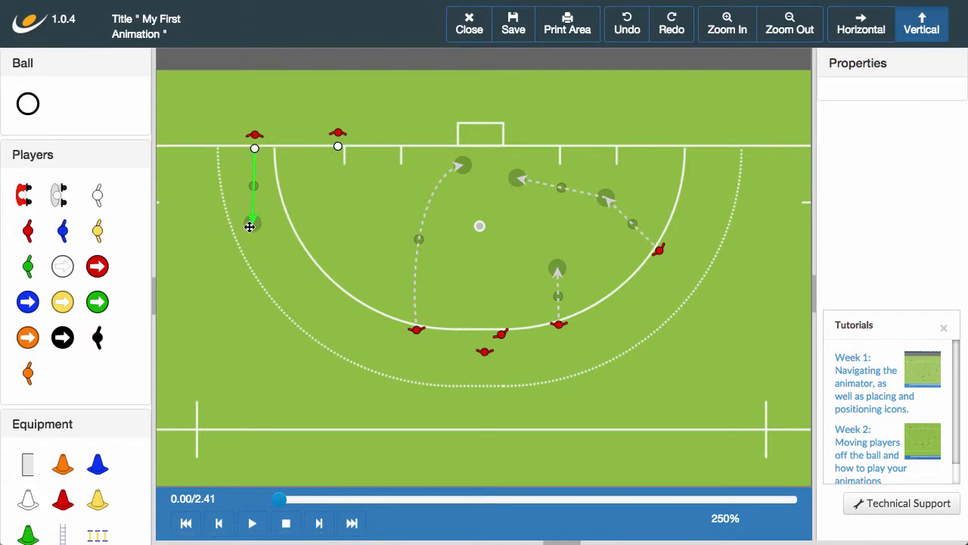
left_click(251, 225)
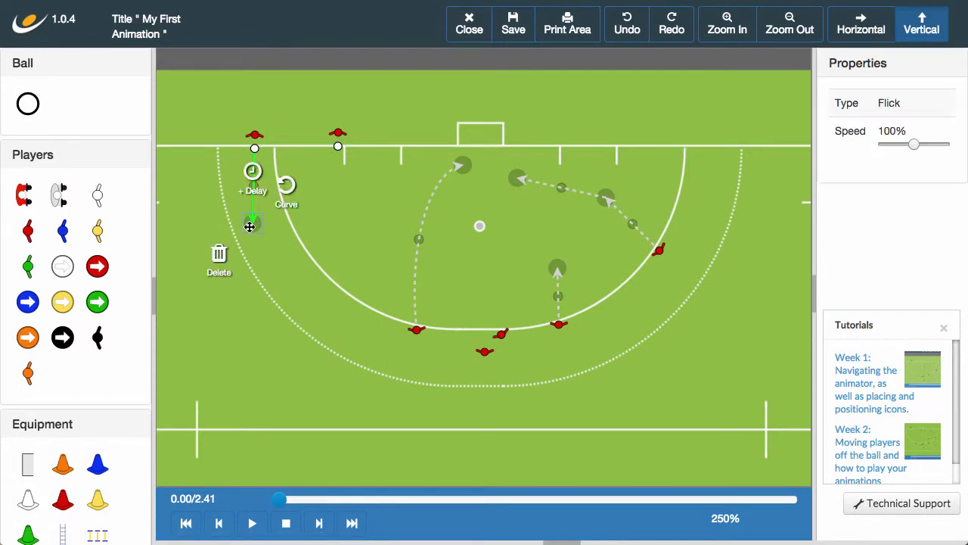
left_click(219, 259)
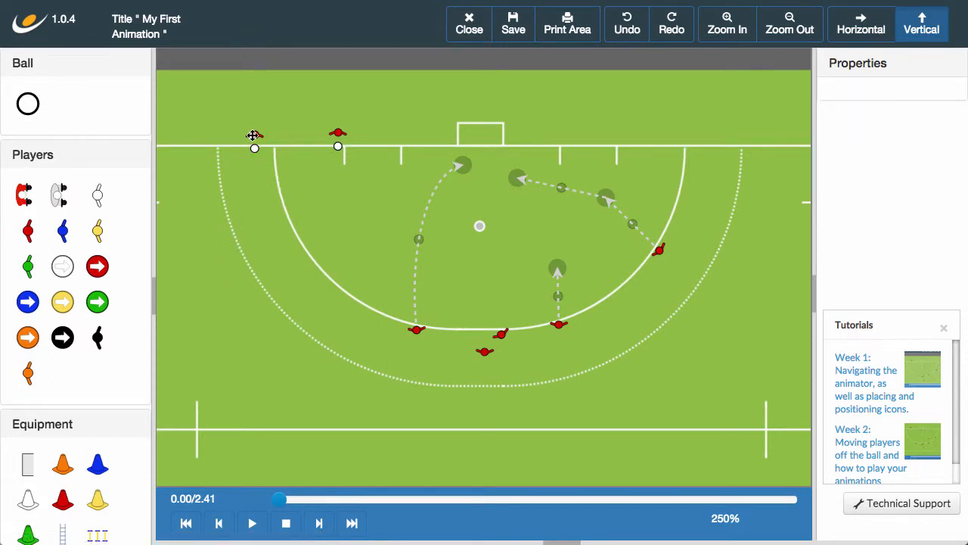
- Remove the ball from the leftmost player on the baseline and move that player behind the top of the shooting circle
left_click(253, 135)
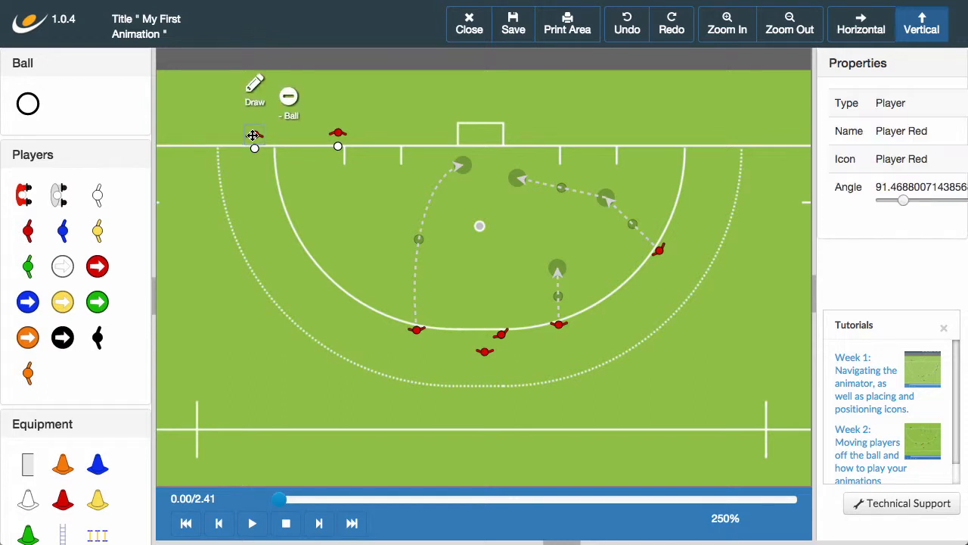
left_click(289, 99)
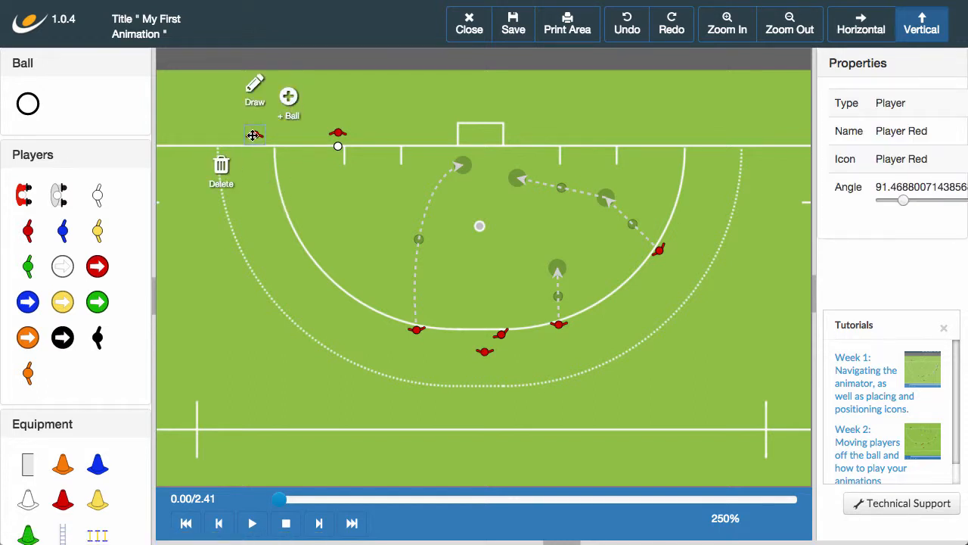
mouse_move(255, 135)
left_mouse_down()
mouse_move(509, 389)
mouse_move(522, 383)
left_mouse_up()
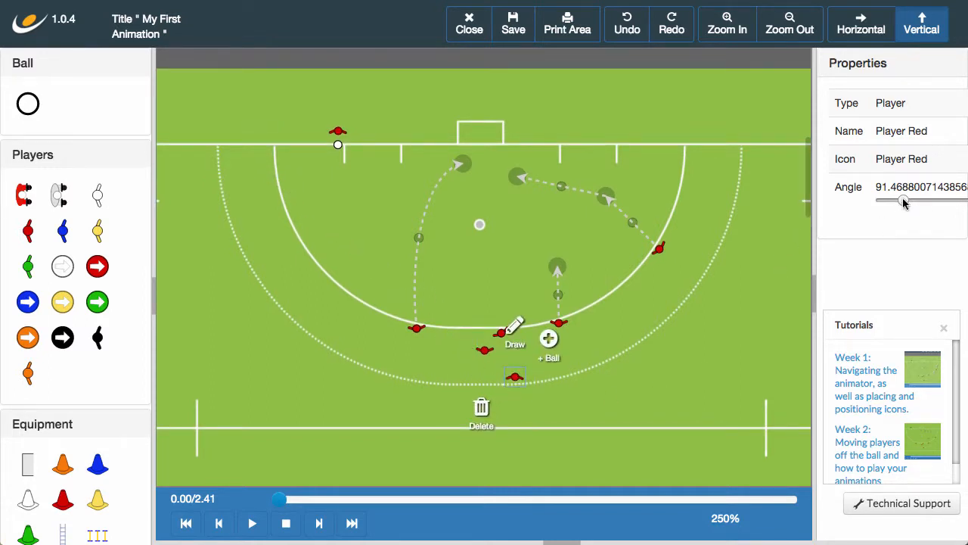
- Set the moved player's angle to 240 and reposition the player on the dotted line behind the circle's top
left_click_drag(903, 200, 923, 200)
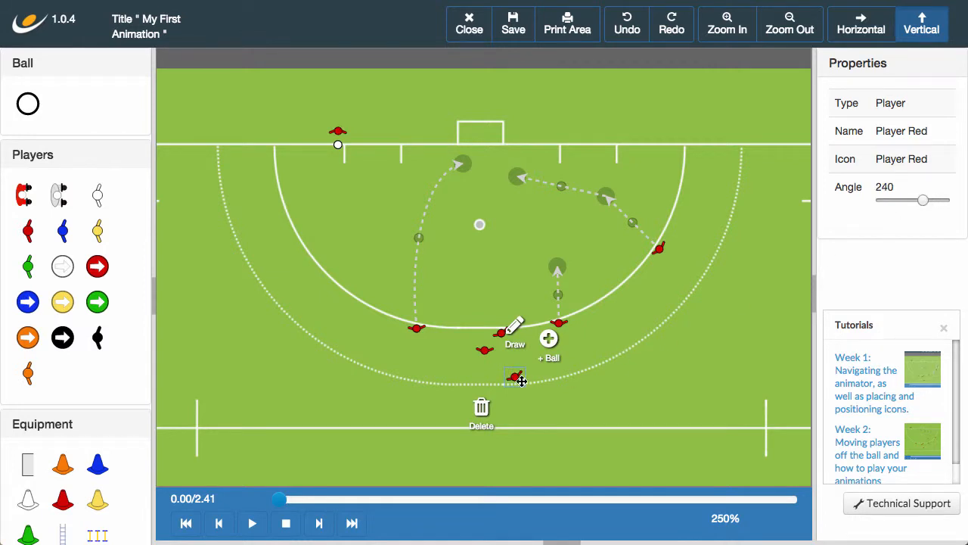
left_click_drag(519, 380, 506, 389)
left_click(580, 422)
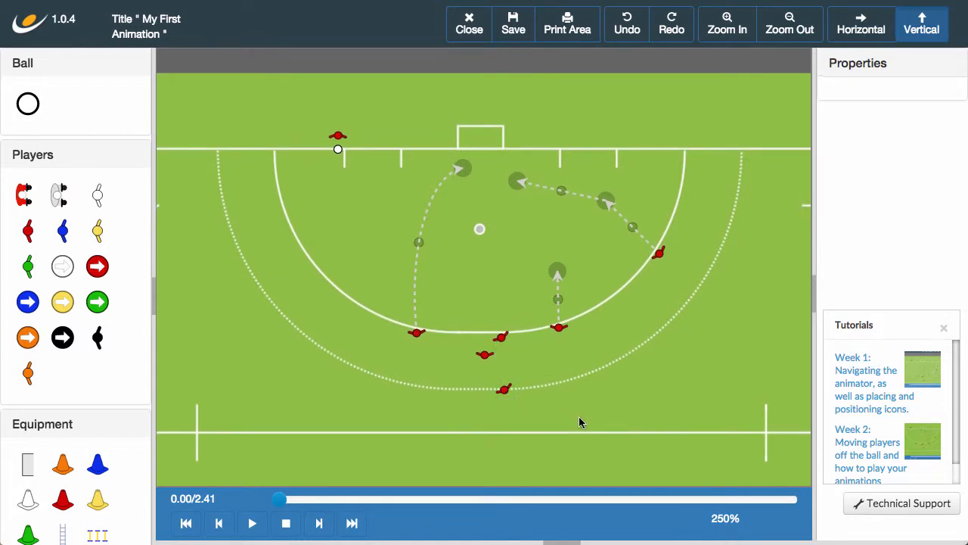
- Draw a straight Dribble from the baseline ball carrier down into the shooting circle
scroll(530, 340, "up", 1)
left_click_drag(339, 150, 342, 151)
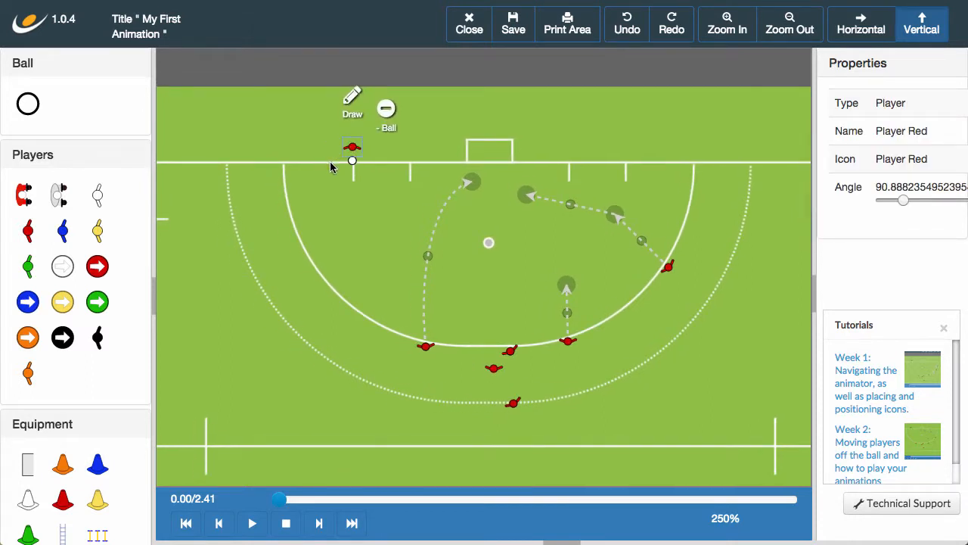
left_click(353, 98)
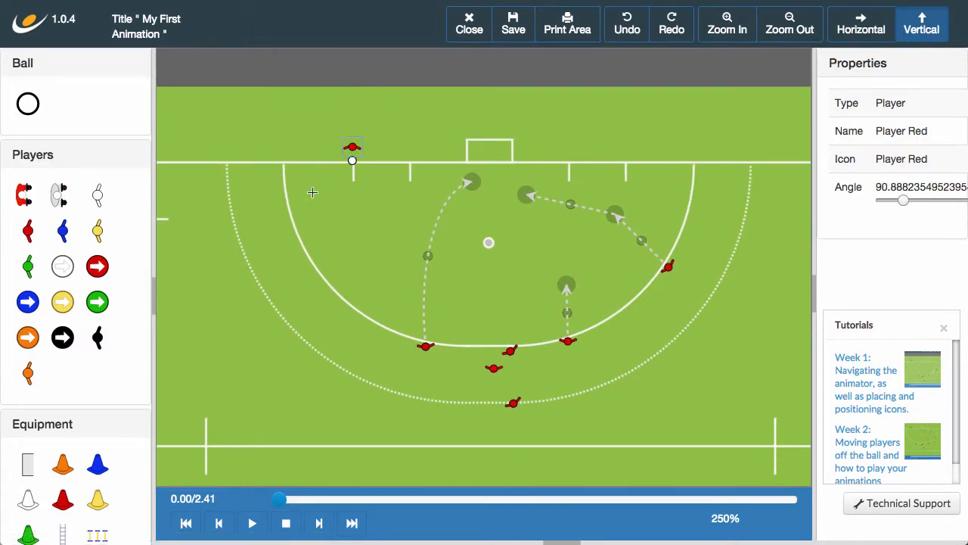
left_click(354, 236)
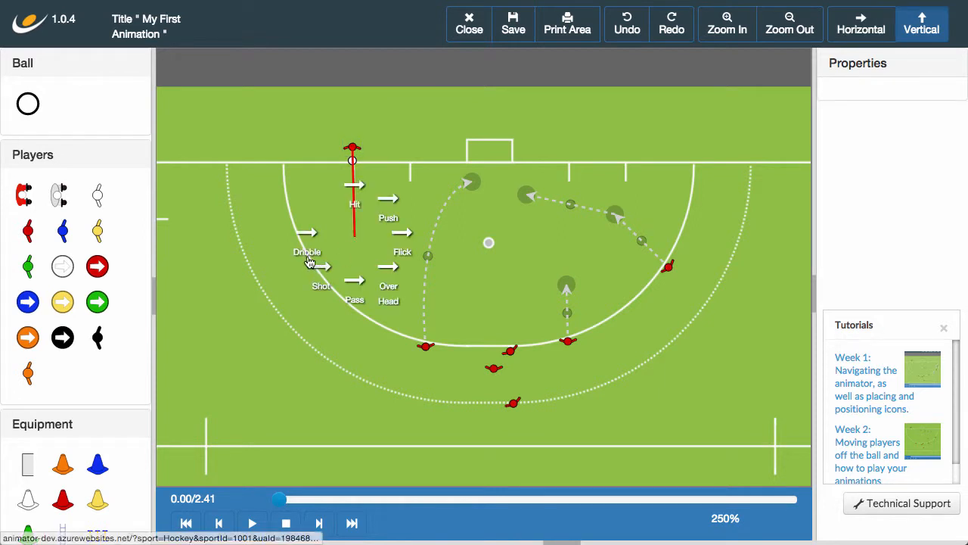
left_click(305, 233)
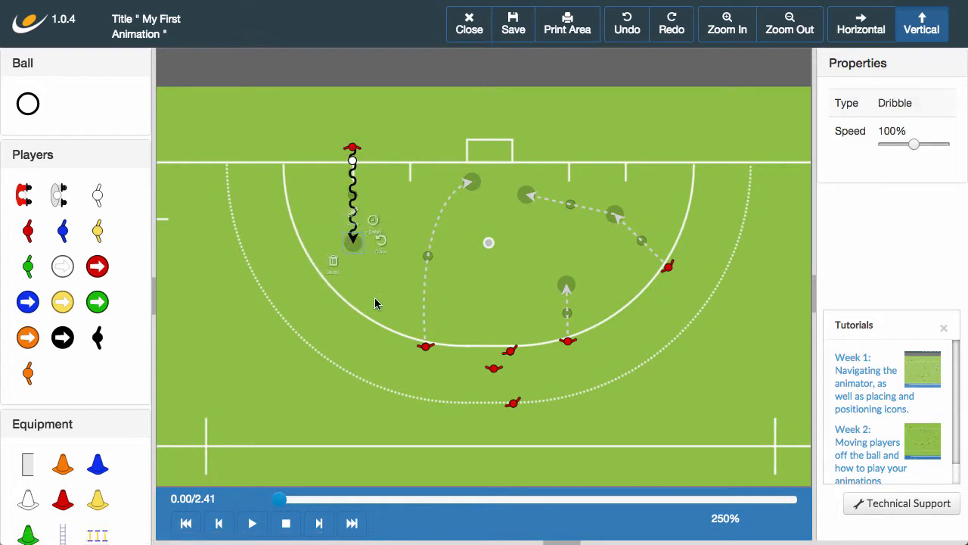
left_click(381, 333)
- Play the animation to preview the dribble, reset it, and delete the Dribble path
left_click(252, 523)
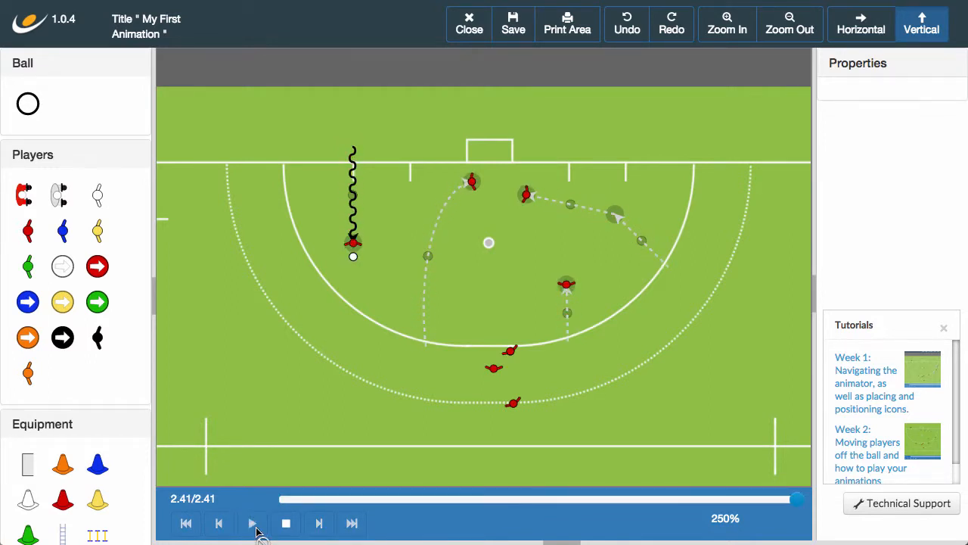
left_click(280, 528)
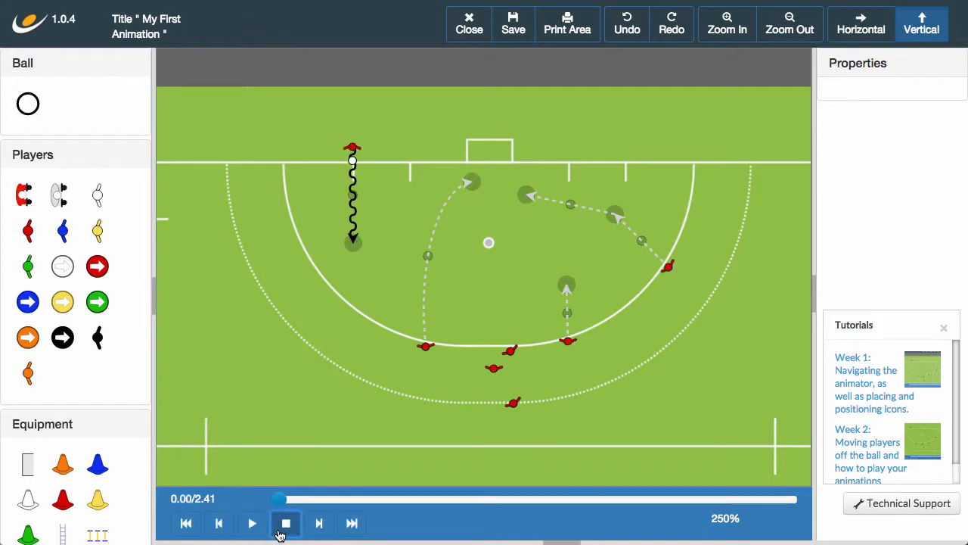
left_click(354, 240)
left_click(319, 275)
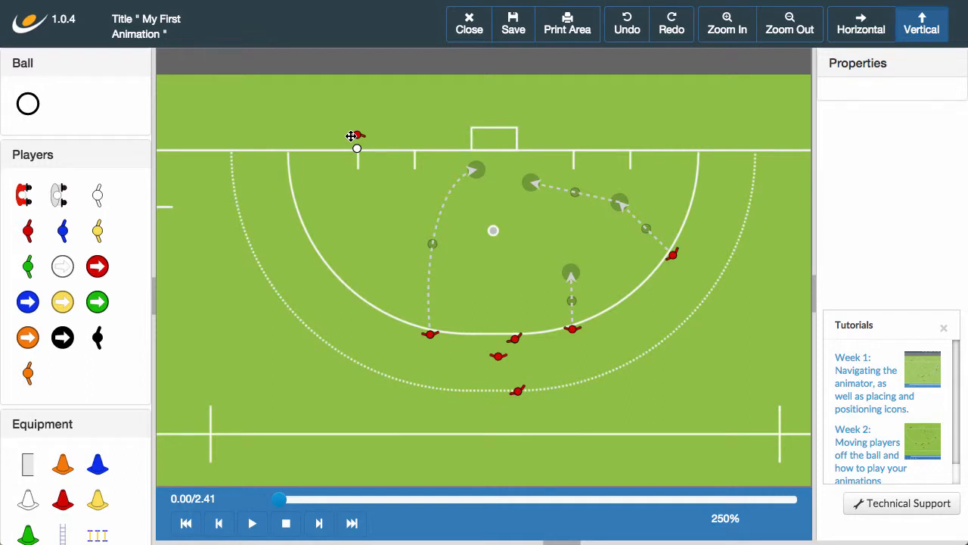
- Draw a Pass from the baseline ball carrier to the player at the top of the shooting circle
left_click(352, 136)
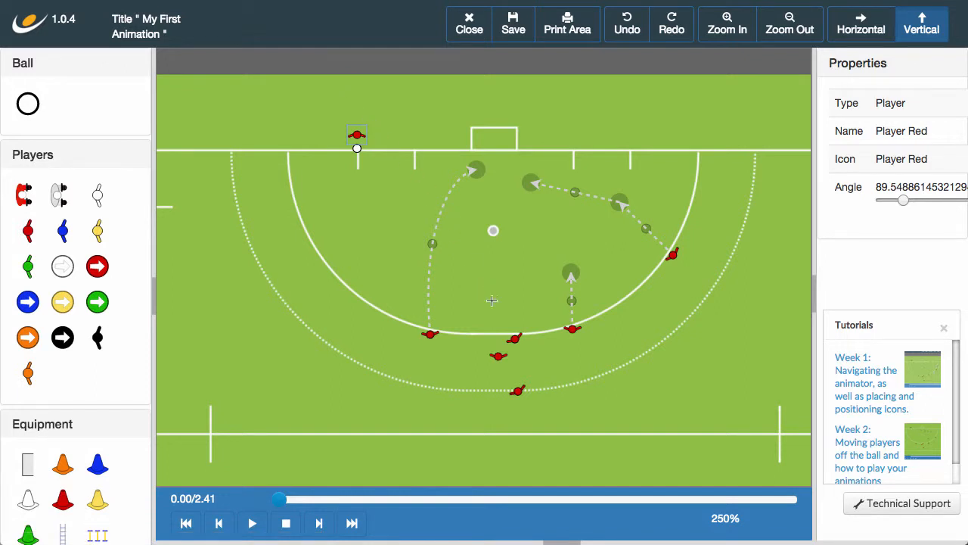
left_click(514, 338)
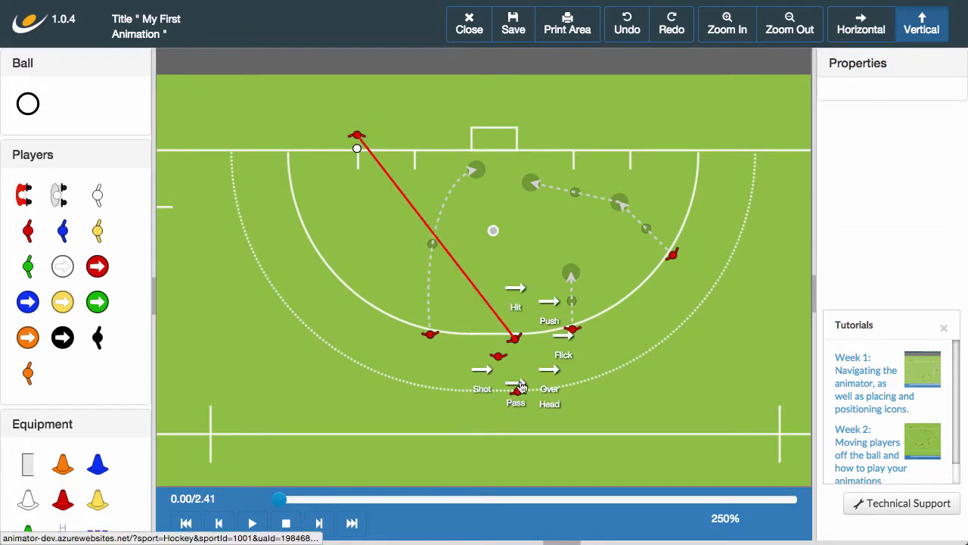
left_click(519, 386)
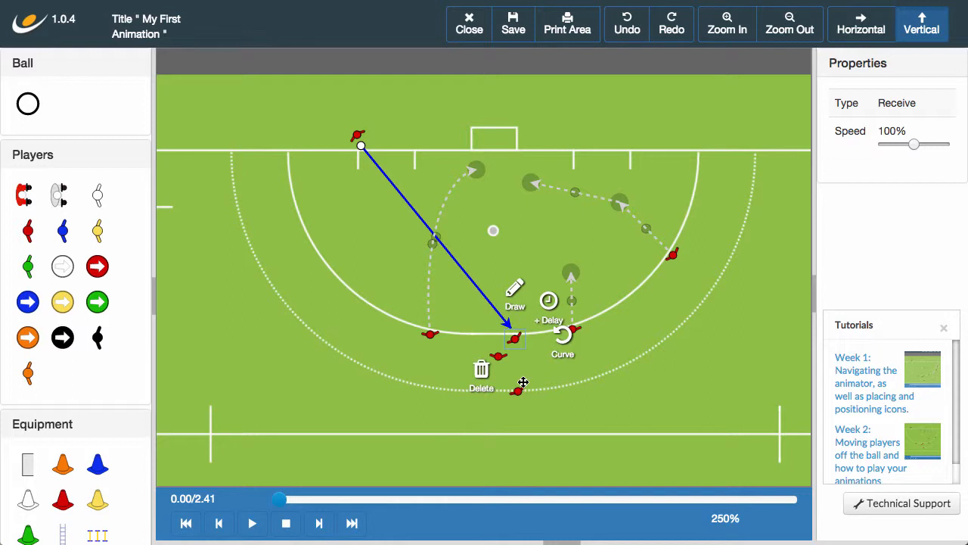
left_click(563, 392)
- Move the passer and receiver to the left side of the circle and play the animation to check the pass, resetting it
mouse_move(357, 139)
left_mouse_down()
mouse_move(298, 149)
mouse_move(255, 184)
left_mouse_up()
left_click_drag(422, 253, 345, 267)
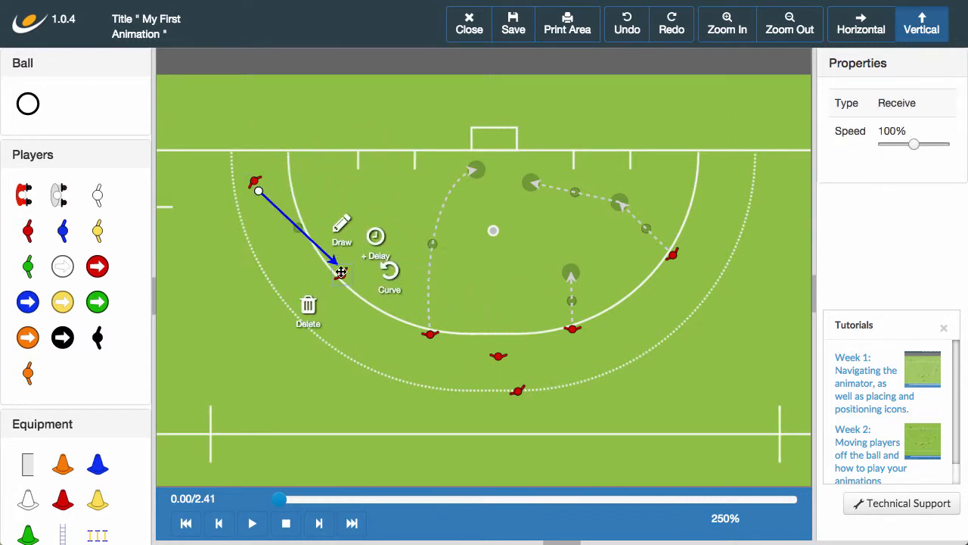
left_click(252, 523)
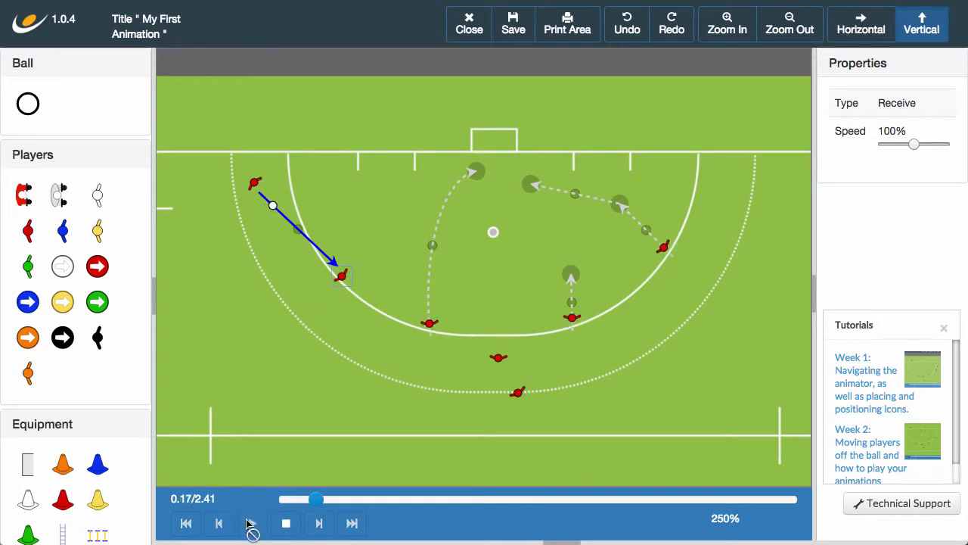
left_click(287, 523)
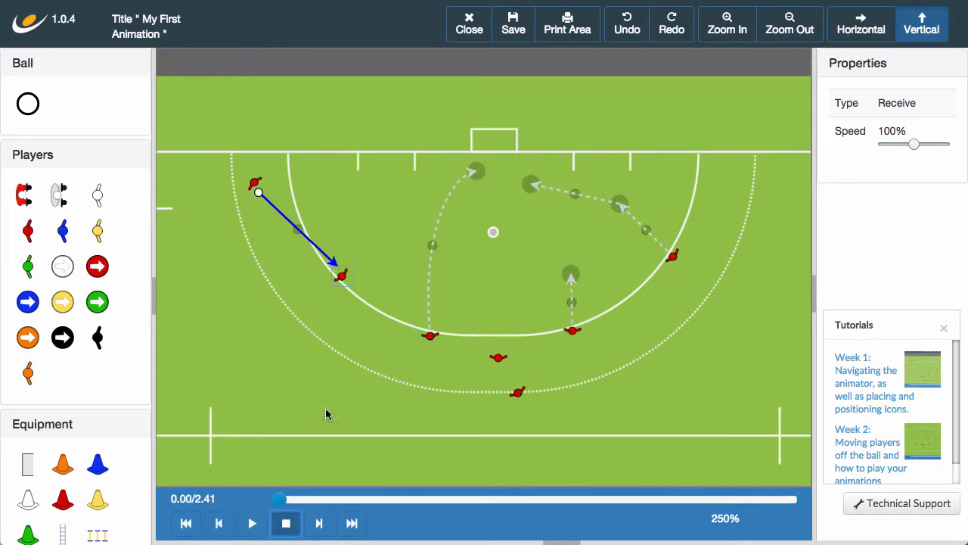
- Return the receiver to the circle's top and the passer to the baseline, and replay the pass before resetting the animation
left_click_drag(342, 274, 517, 339)
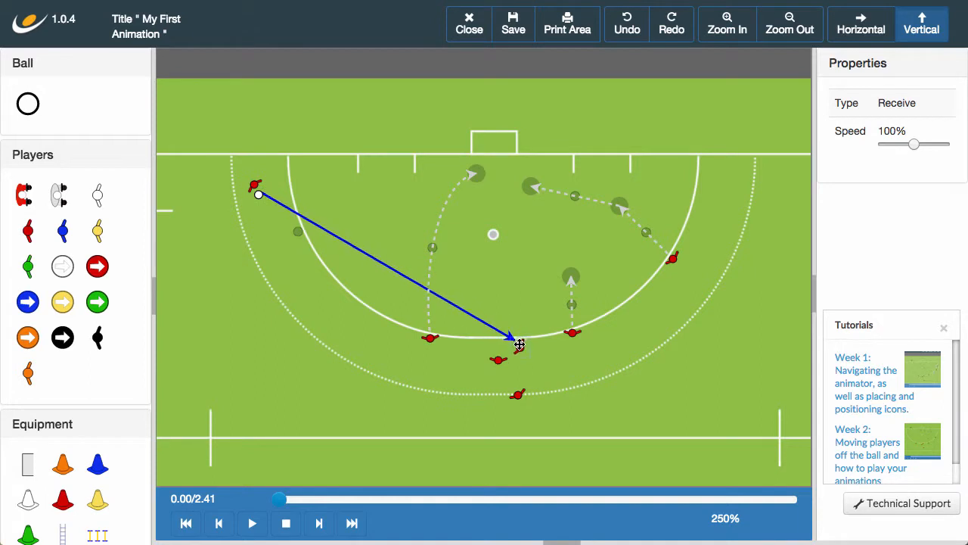
mouse_move(265, 182)
left_mouse_down()
mouse_move(346, 155)
mouse_move(351, 142)
left_mouse_up()
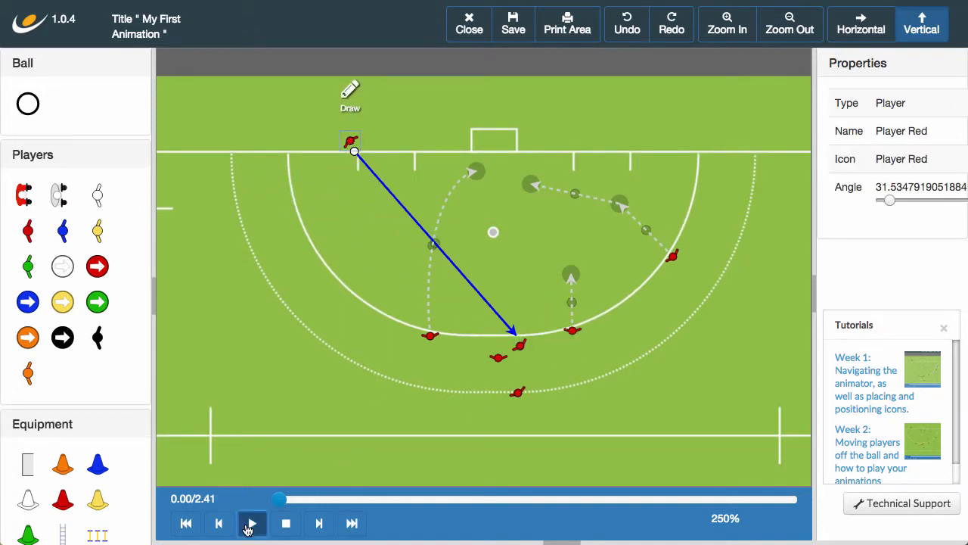
left_click(252, 524)
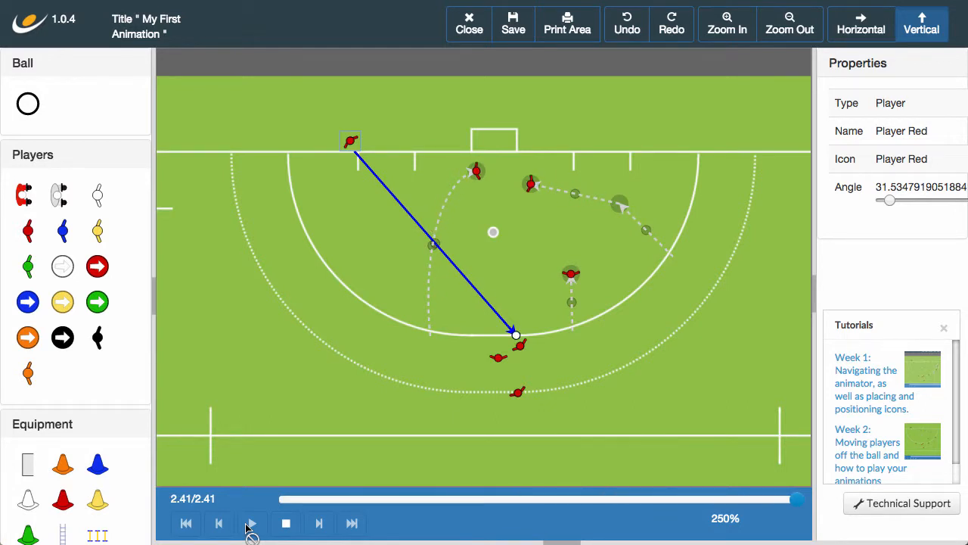
left_click(286, 523)
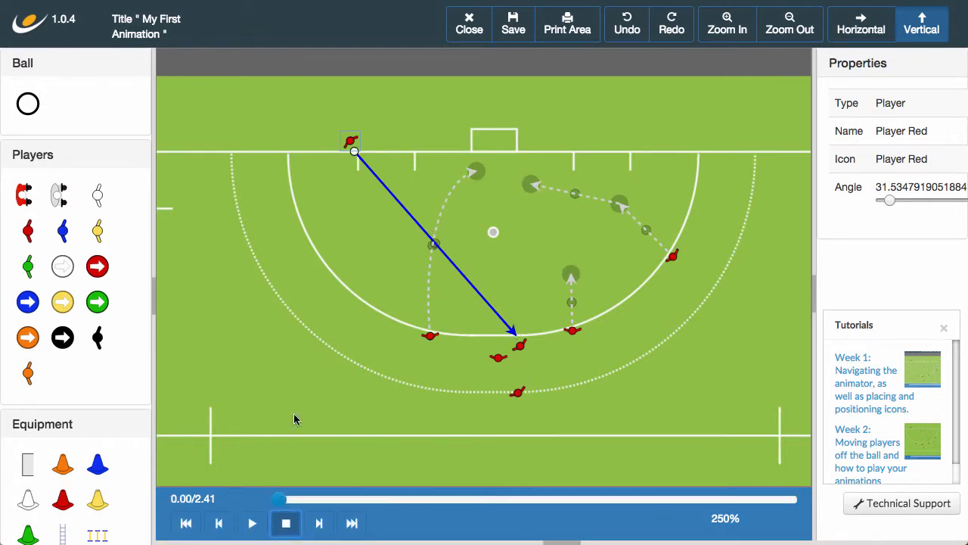
- Examine the actions available for the passer and for the player receiving the pass
left_click(345, 142)
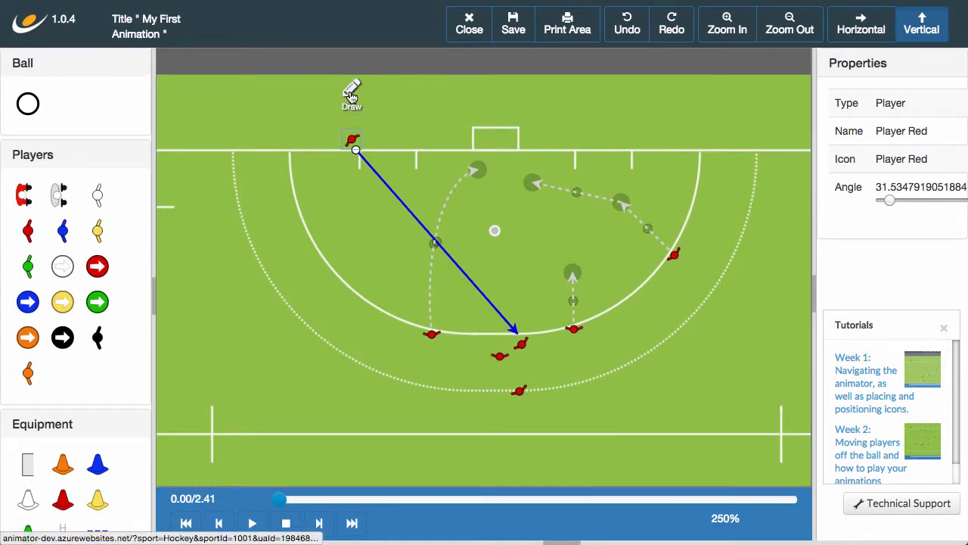
left_click(522, 347)
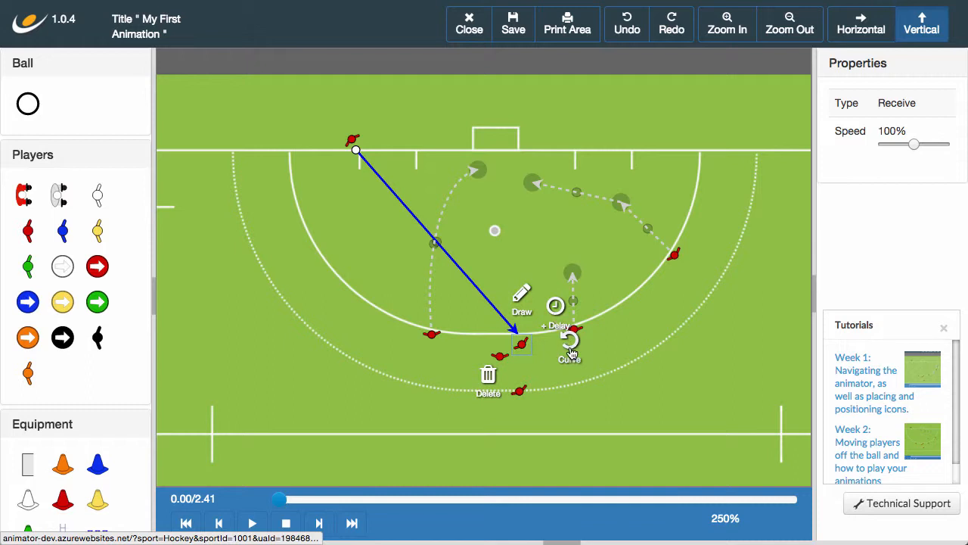
left_click(590, 406)
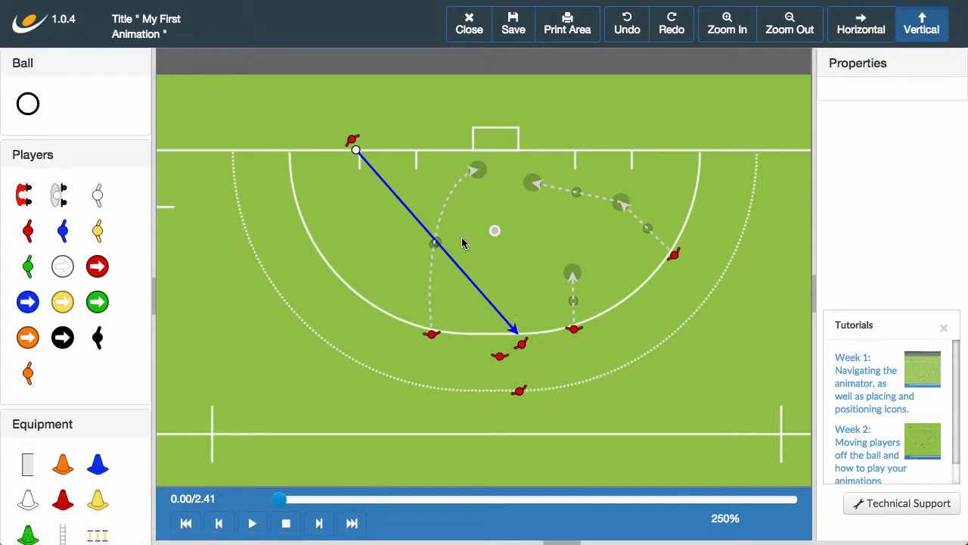
- Draw a straight Hit from the receiving player at the circle's top into the goal
left_click(522, 344)
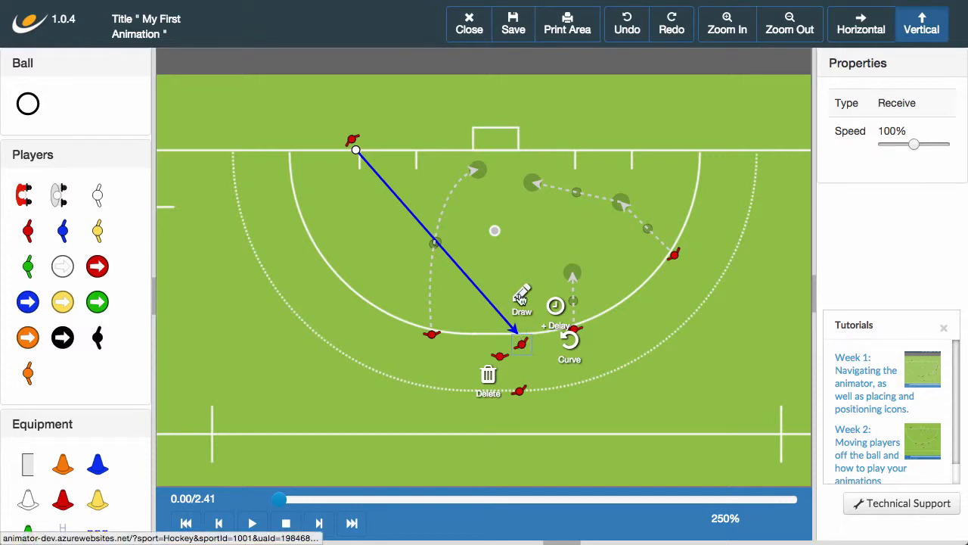
left_click(514, 142)
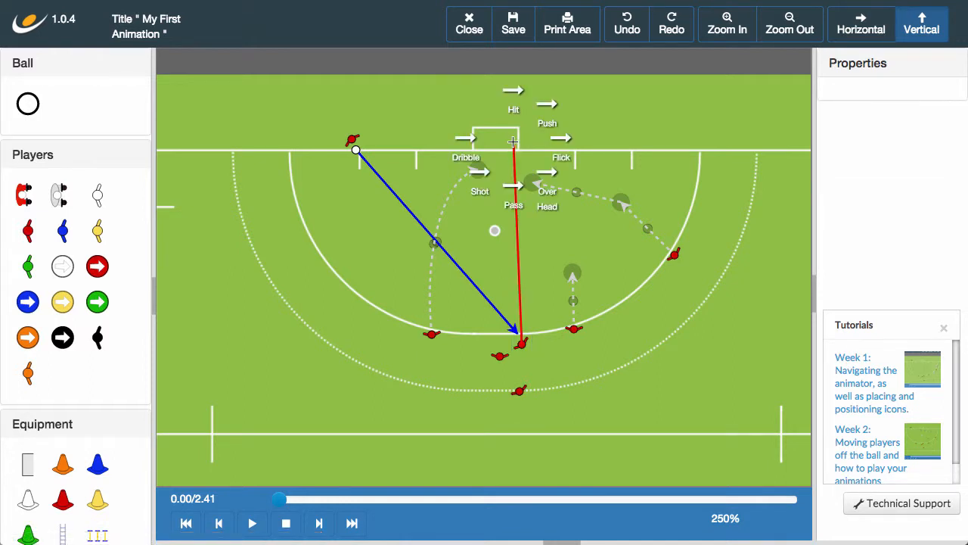
left_click(514, 91)
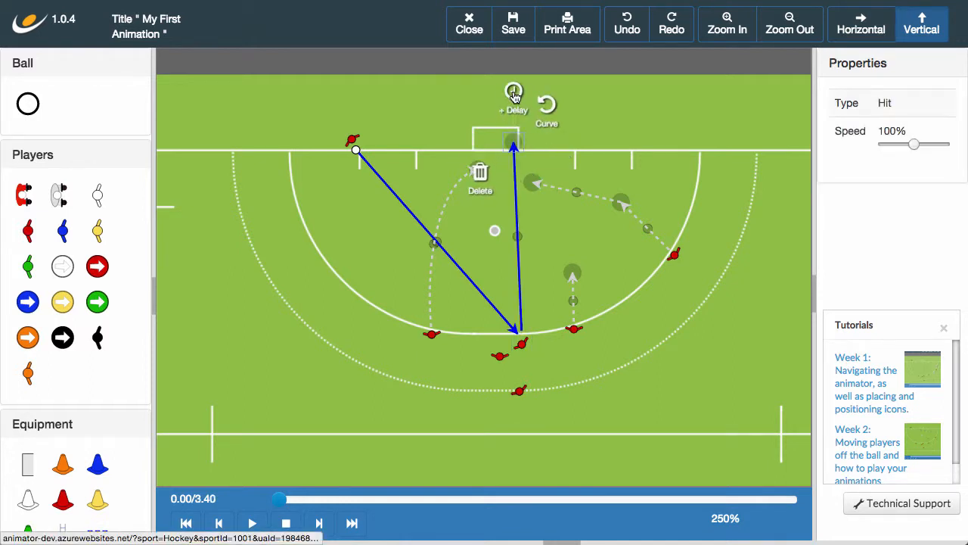
left_click(540, 240)
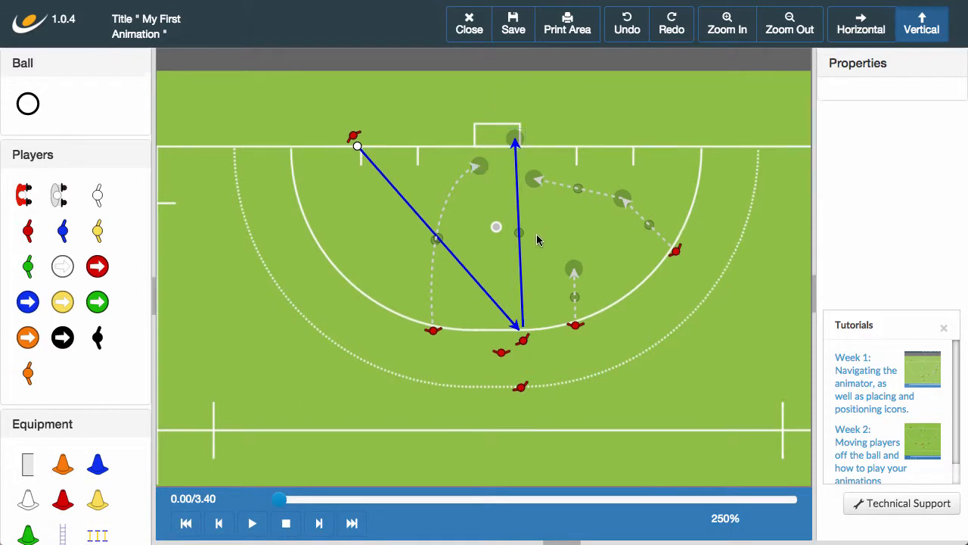
- Draw a straight run for the passer from the baseline towards the near goalpost
left_click(355, 138)
left_click(352, 90)
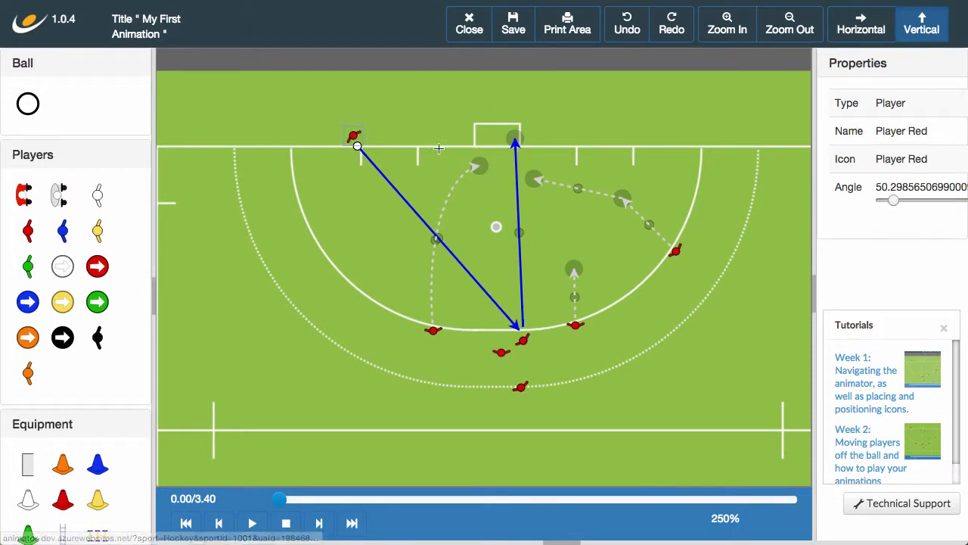
left_click(454, 160)
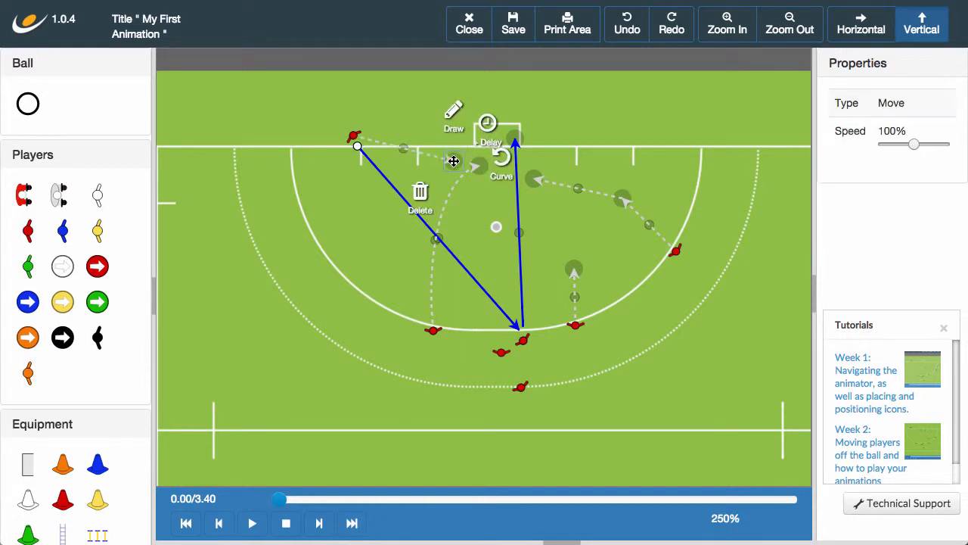
- Shift the curved run's end point farther from the goal and extend the passer's run closer to the near post
left_click_drag(475, 168, 473, 195)
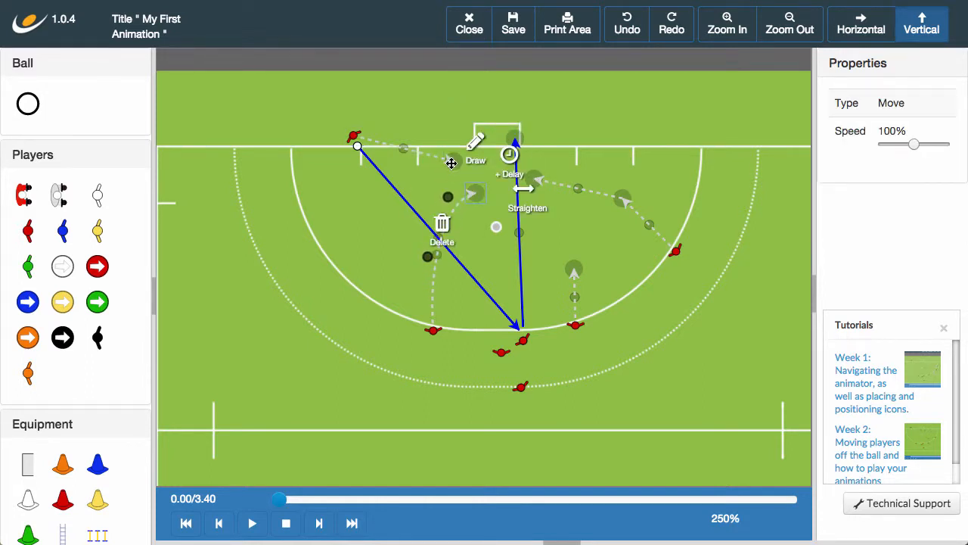
left_click_drag(452, 162, 472, 160)
left_click(572, 220)
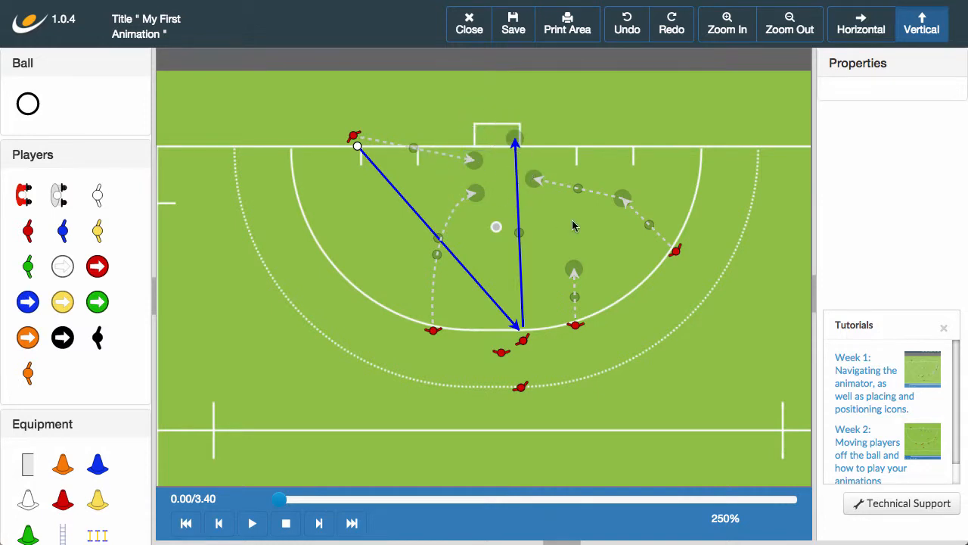
- Play the complete pass, hit and player runs, and reset the animation to the start
left_click(254, 522)
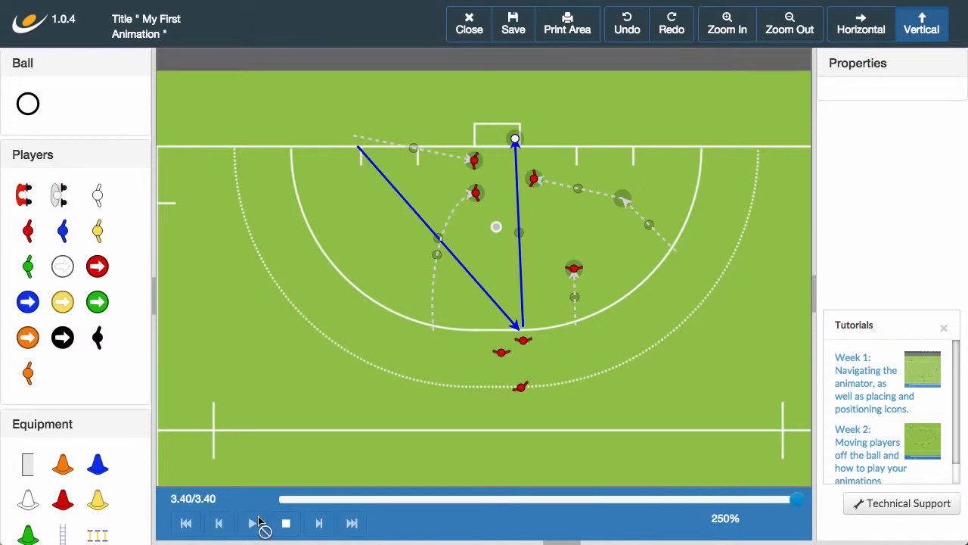
left_click(287, 524)
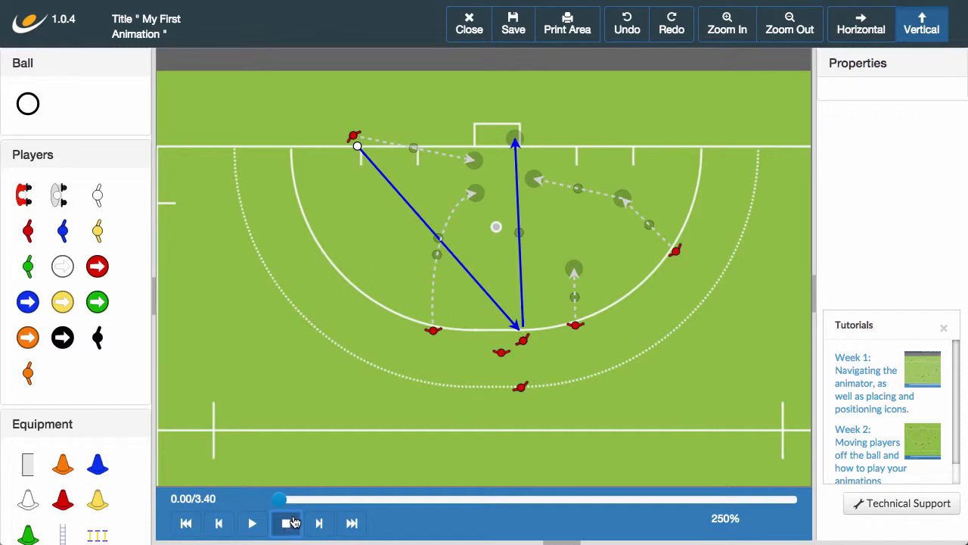
- Move the end point of the hit on goal to the near-post corner, then play the animation and reset it to the start
left_click(516, 140)
left_click_drag(517, 141, 483, 142)
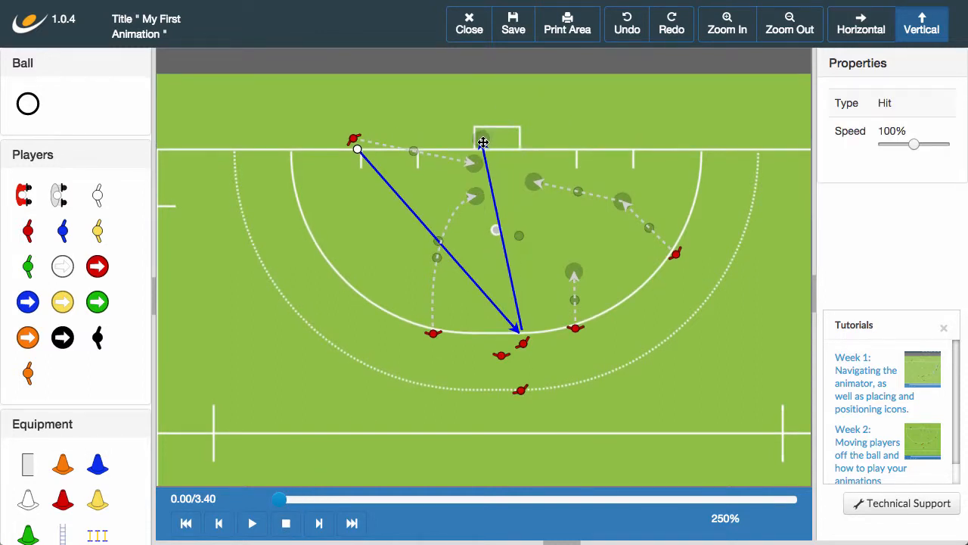
left_click(452, 474)
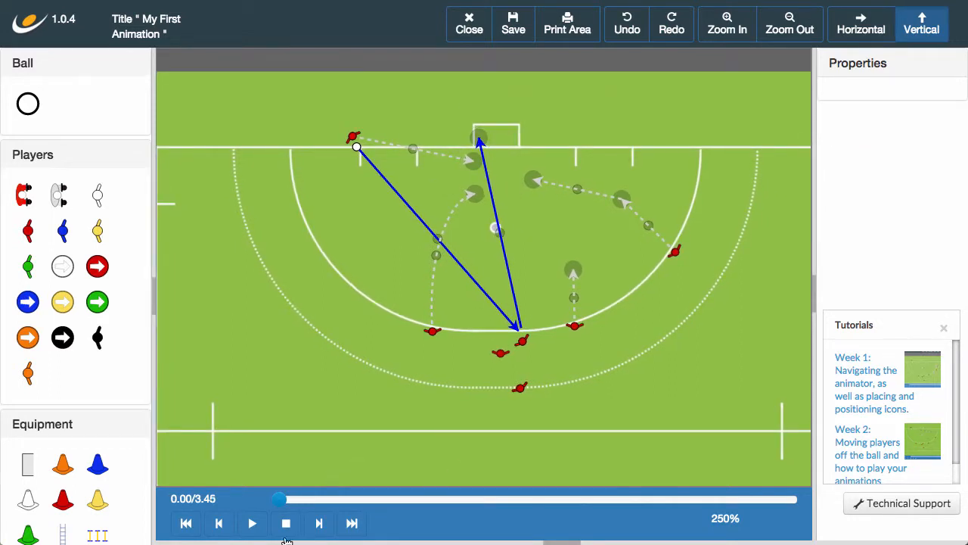
left_click(252, 522)
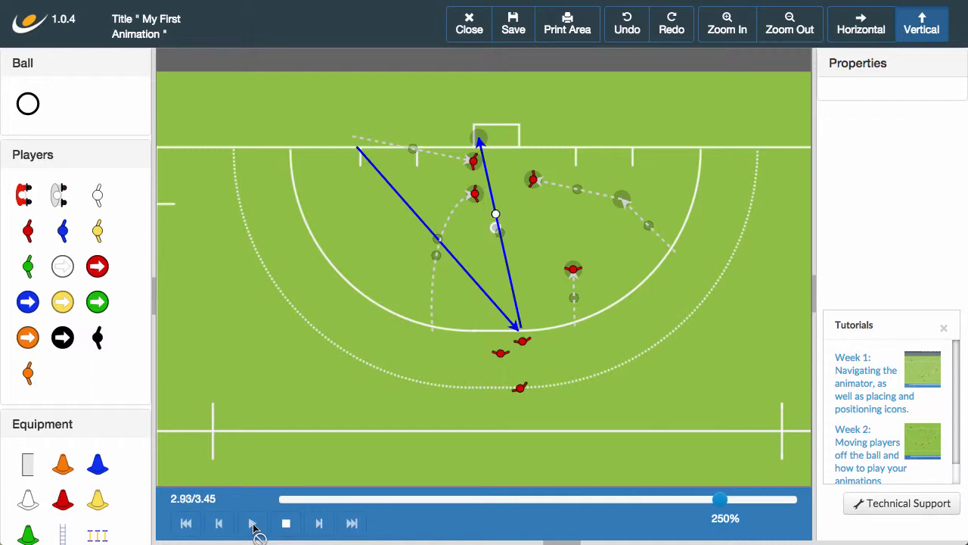
left_click(286, 524)
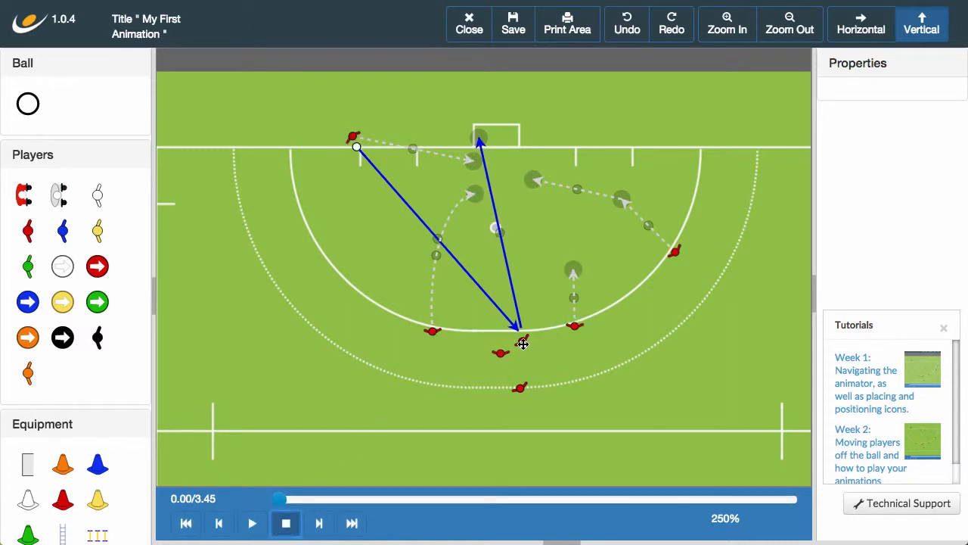
- Align the receiving player with the teammate behind, move the hit's end point to the goal's far-post corner, and replay the animation
left_click_drag(524, 343, 506, 342)
left_click_drag(495, 143, 529, 141)
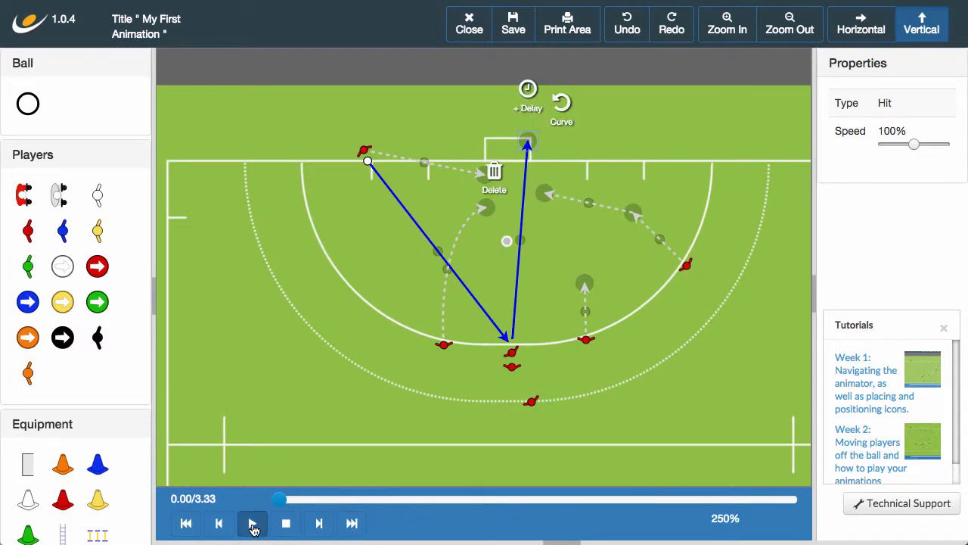
left_click(253, 526)
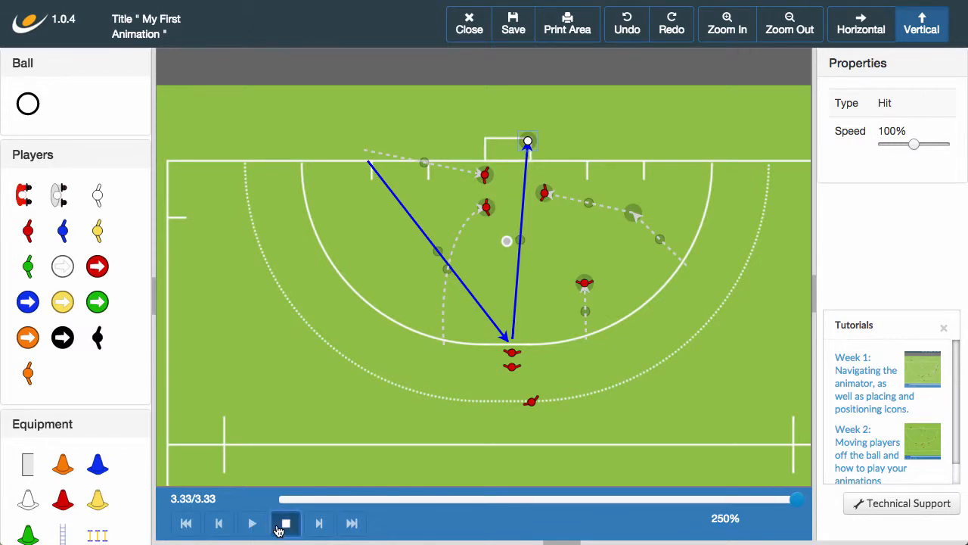
left_click(280, 527)
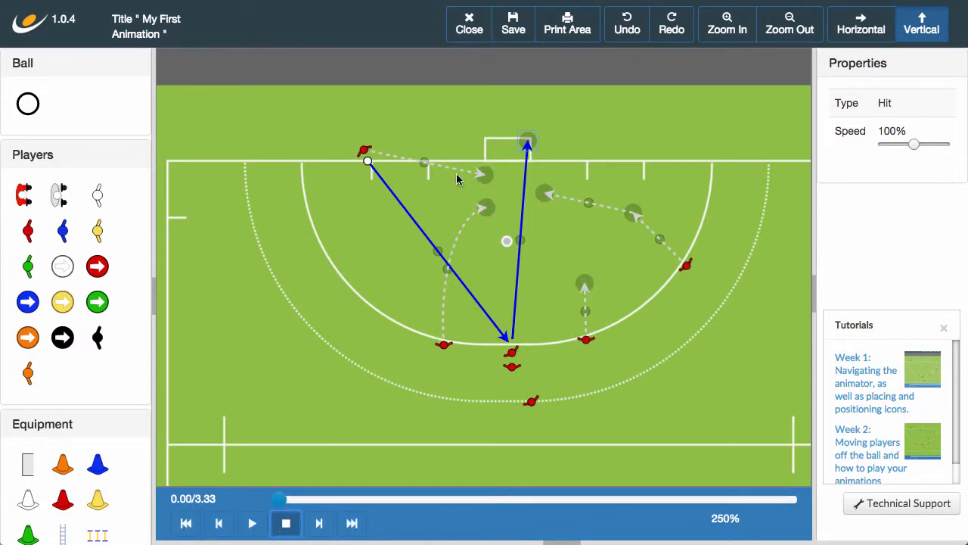
- Set the speed of the hit on goal to 200%
scroll(504, 151, "up", 1)
left_click(525, 144)
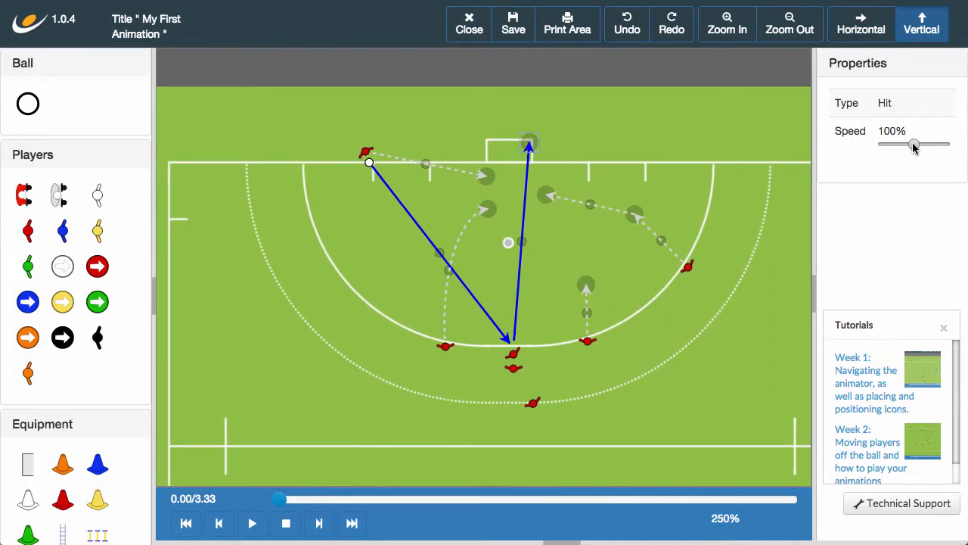
left_click_drag(914, 145, 952, 149)
- Play the animation with the faster hit, reset it to the start, and save it
left_click(252, 522)
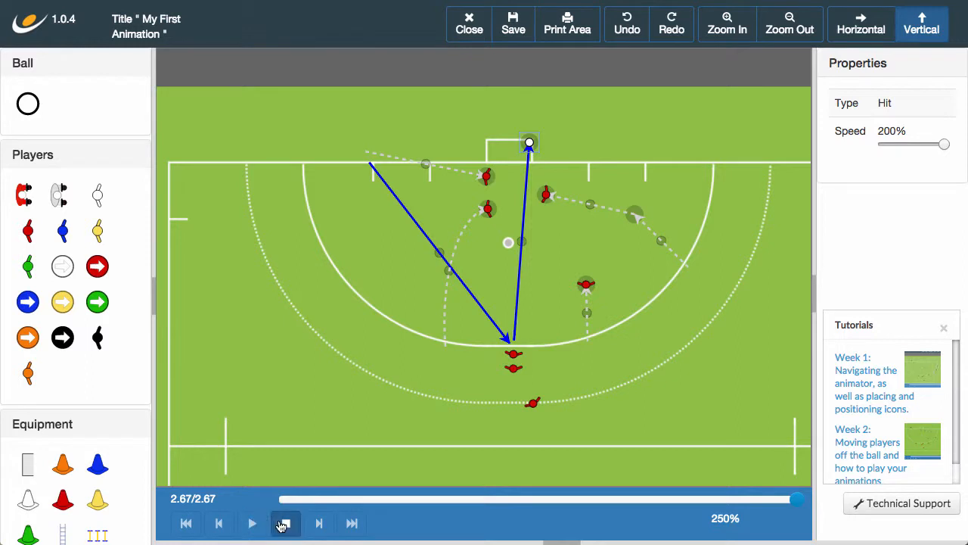
left_click(285, 524)
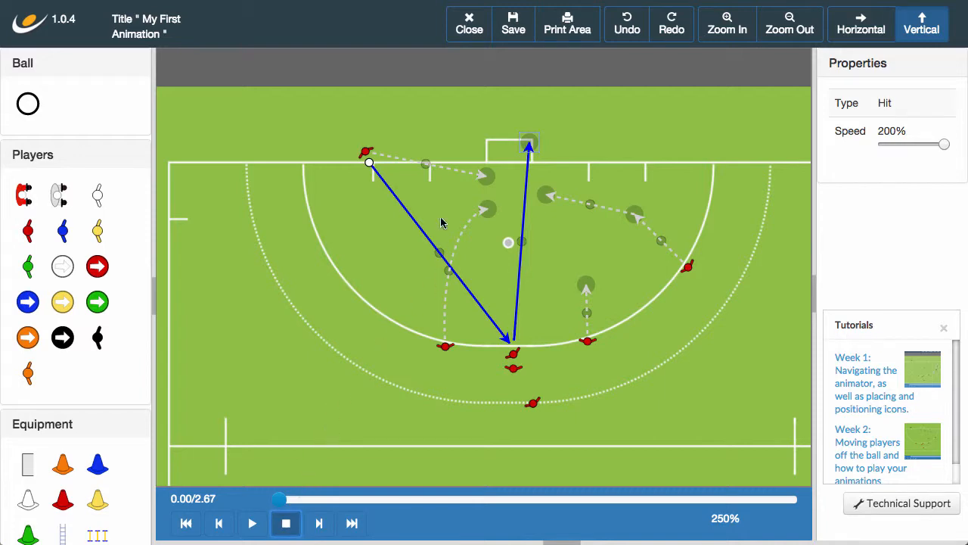
left_click(512, 40)
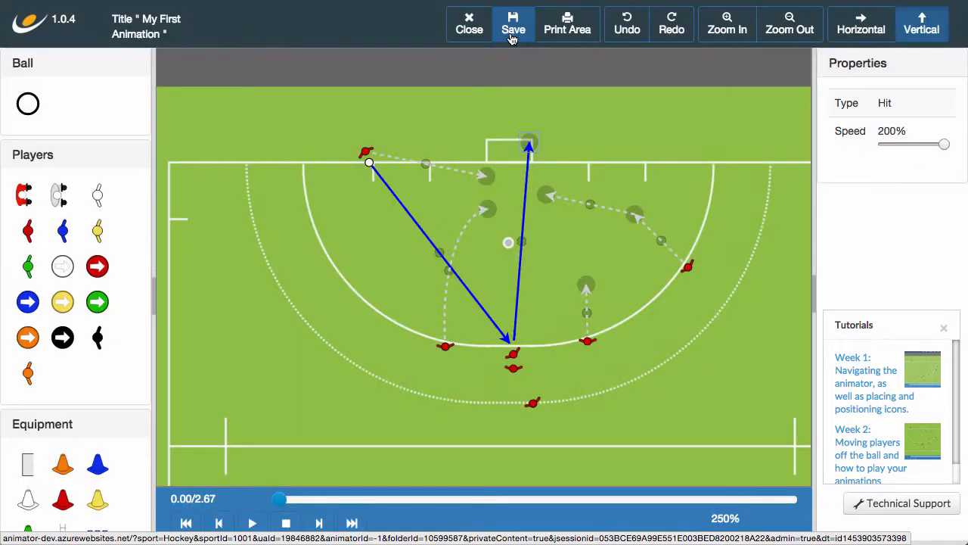